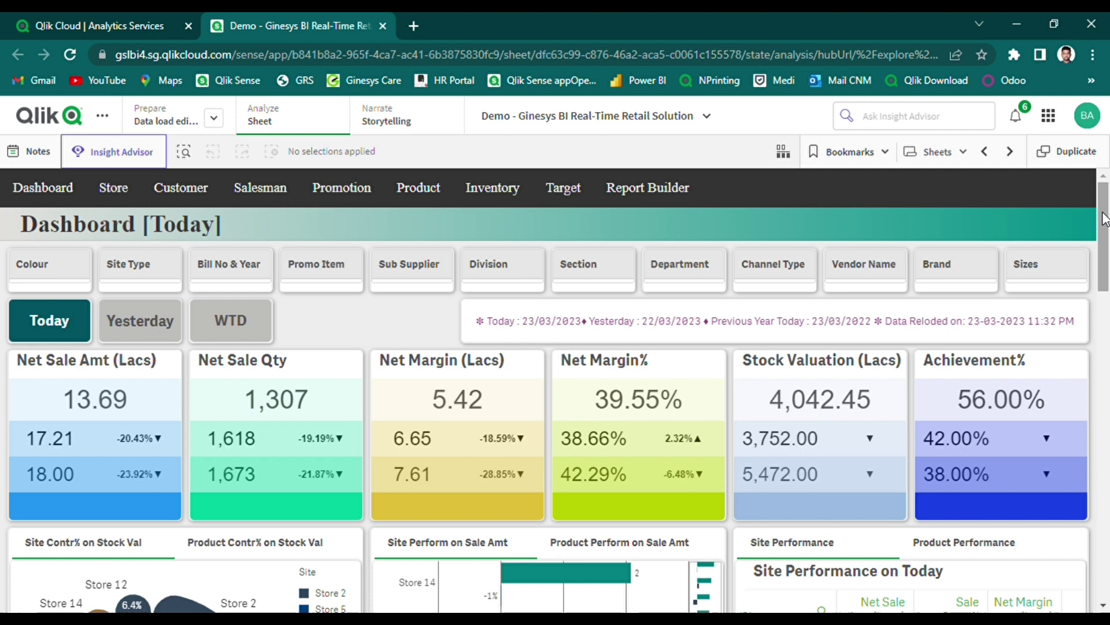
Step: Switch the stock-value pie to Product Contr% and the sale-amount chart to Product Perform, then scroll through them
drag(1105, 219, 1100, 293)
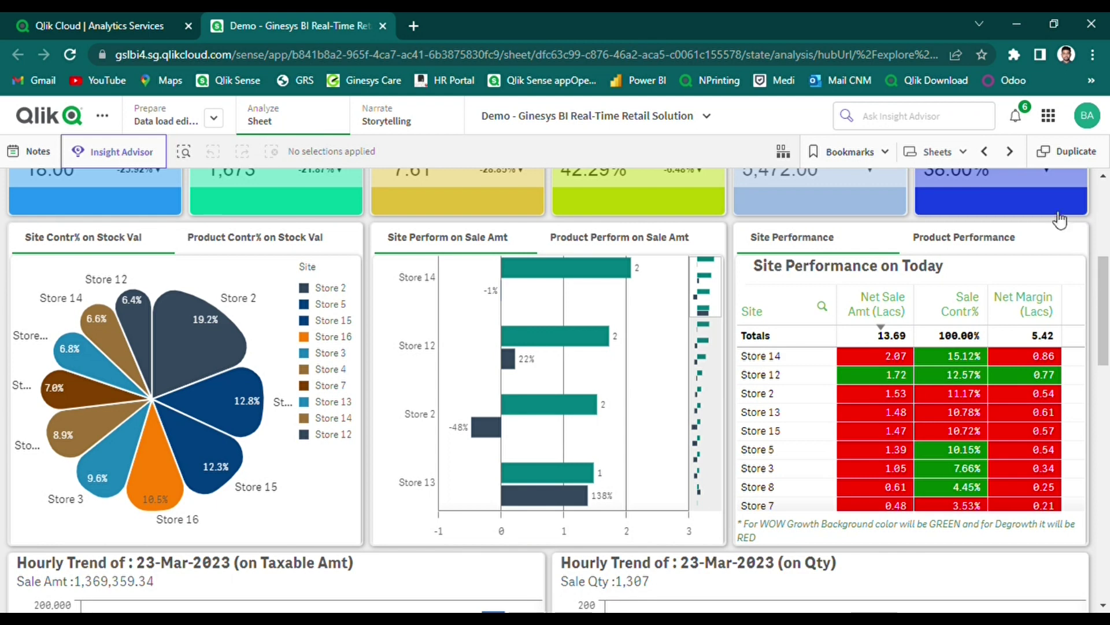
click(270, 243)
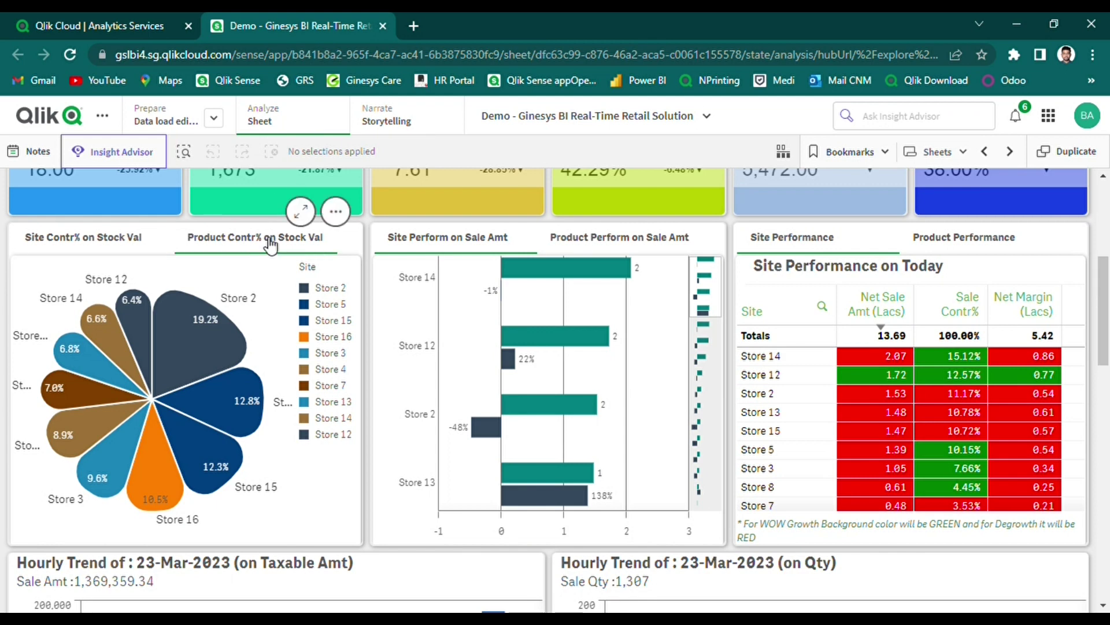
click(589, 241)
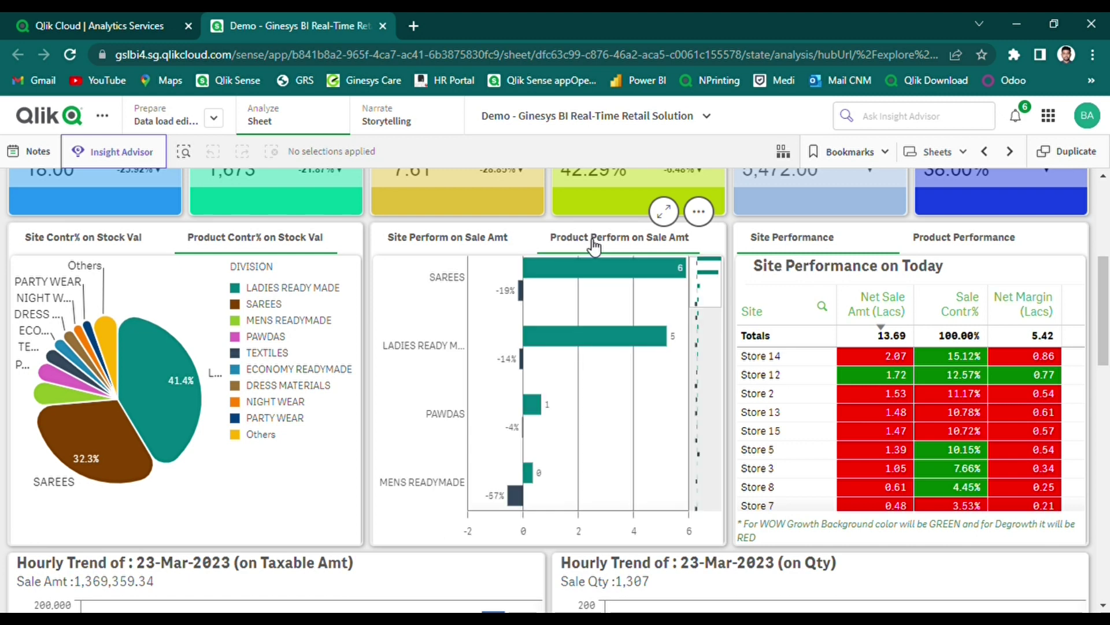
drag(1103, 299, 1108, 373)
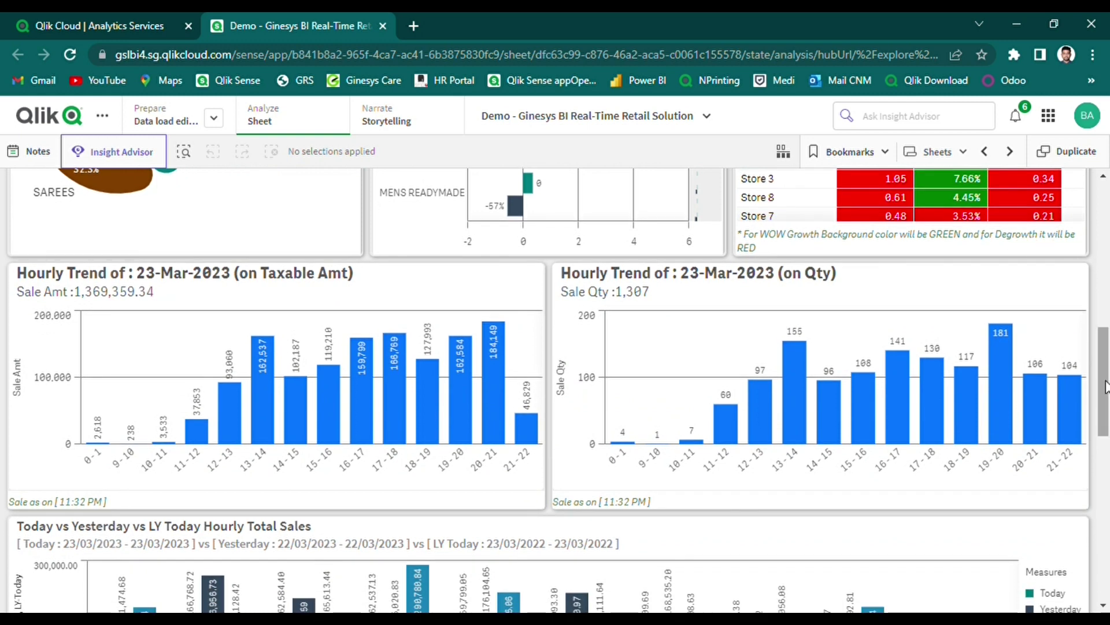
scroll(1106, 428, down, 5)
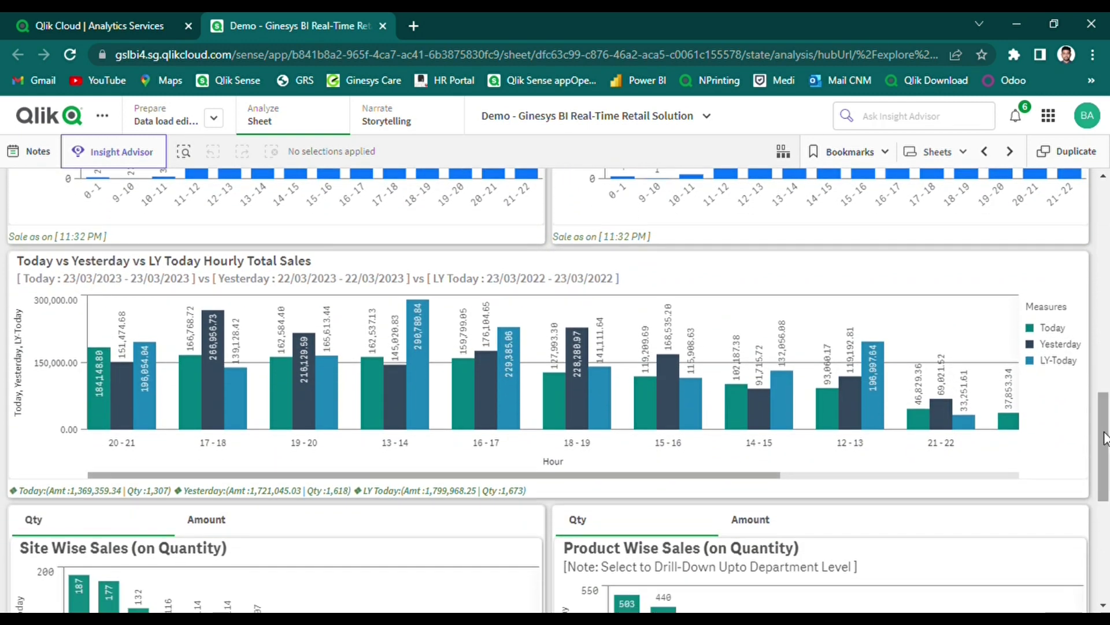
drag(1107, 444, 1107, 535)
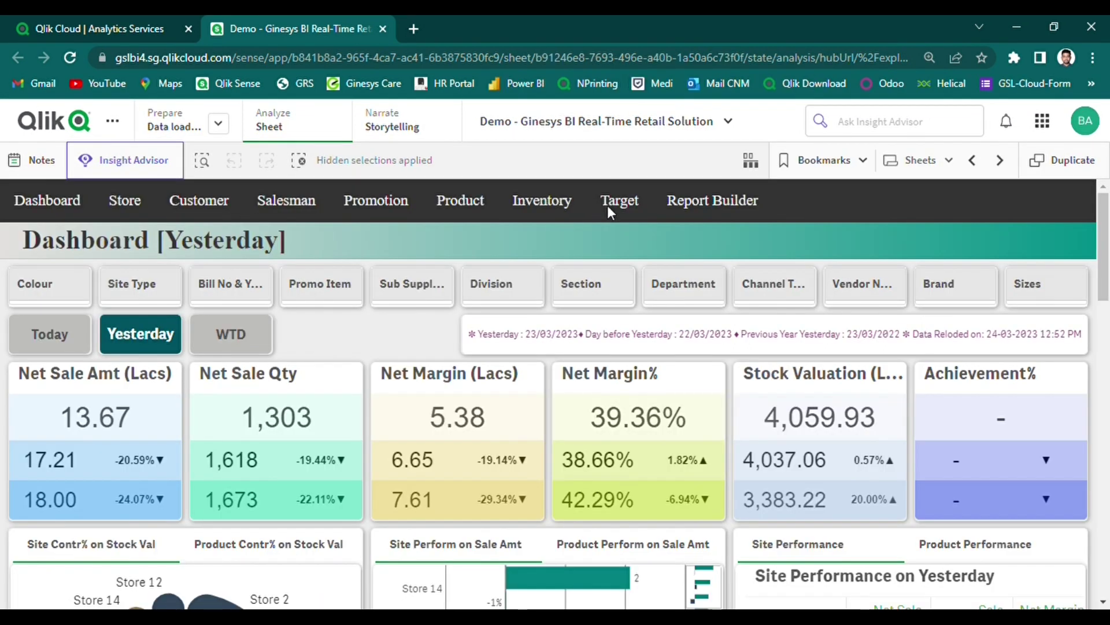
Step: Switch the Dashboard to WTD and scroll through the week-to-date charts
drag(1106, 273, 1039, 234)
click(231, 333)
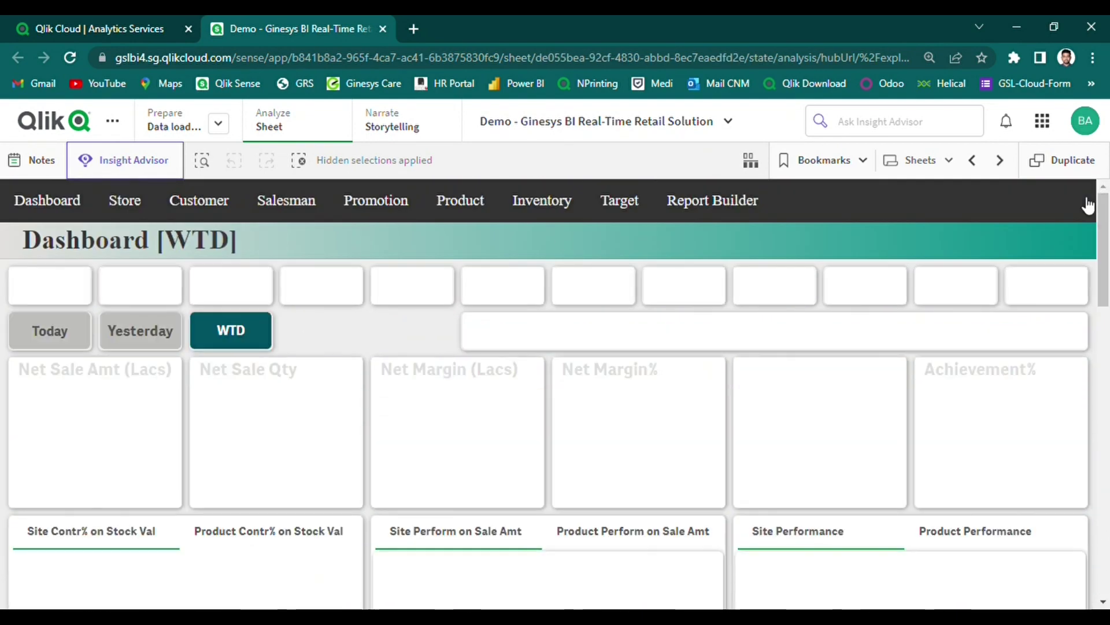
drag(1104, 220, 1106, 254)
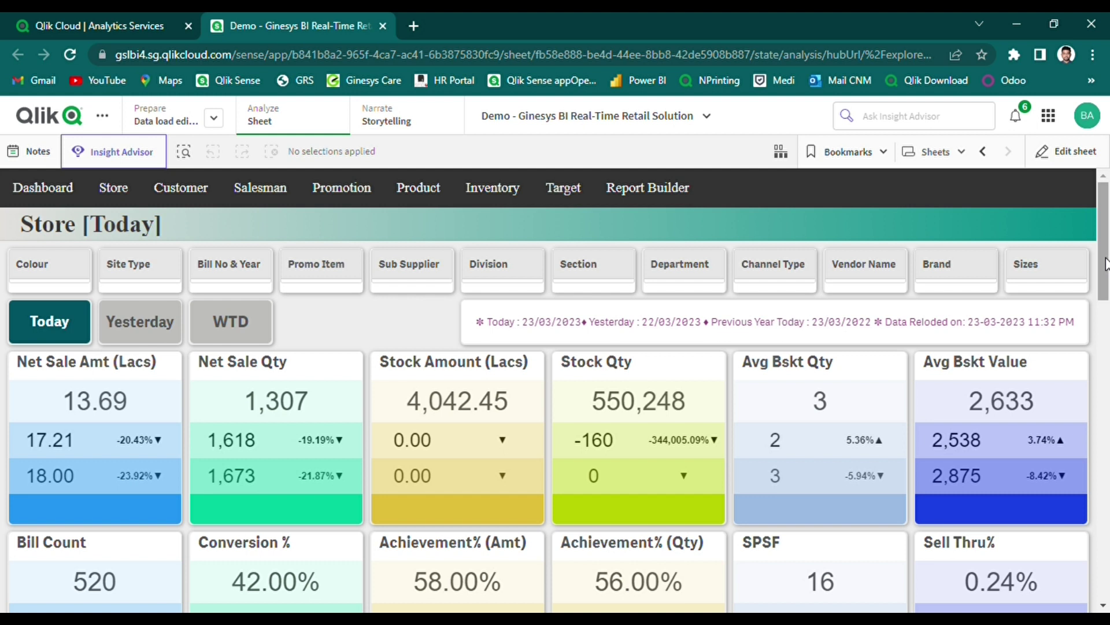
Step: Scroll the Store charts, then switch to WTD for the week 19/03/2023 – 24/03/2023
drag(1106, 264, 1105, 521)
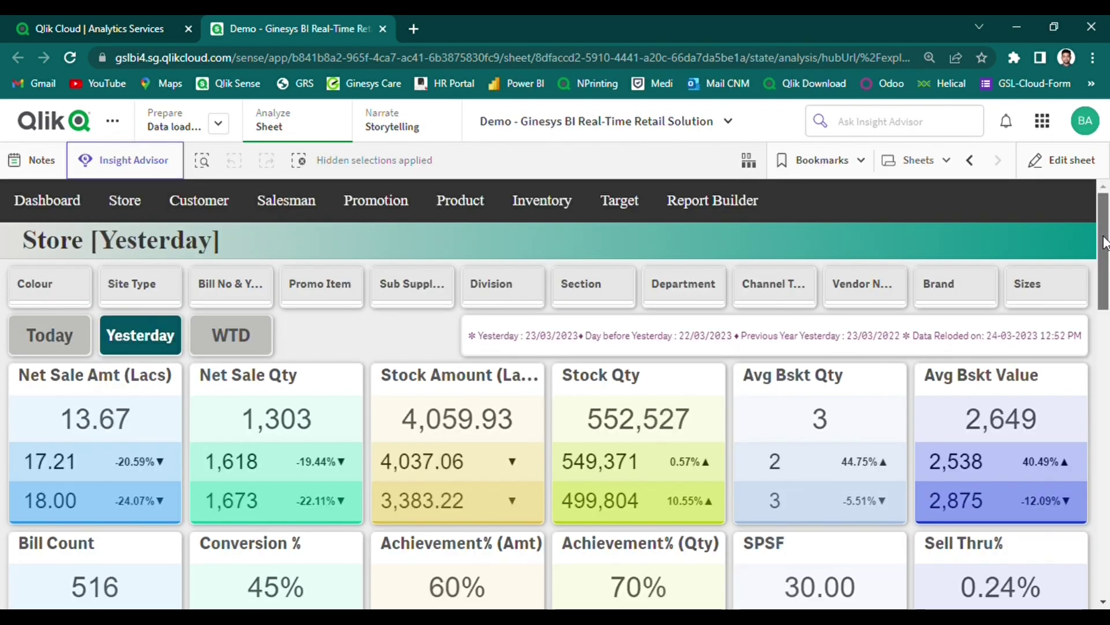
scroll(1107, 256, down, 2)
drag(1106, 255, 1084, 207)
click(236, 340)
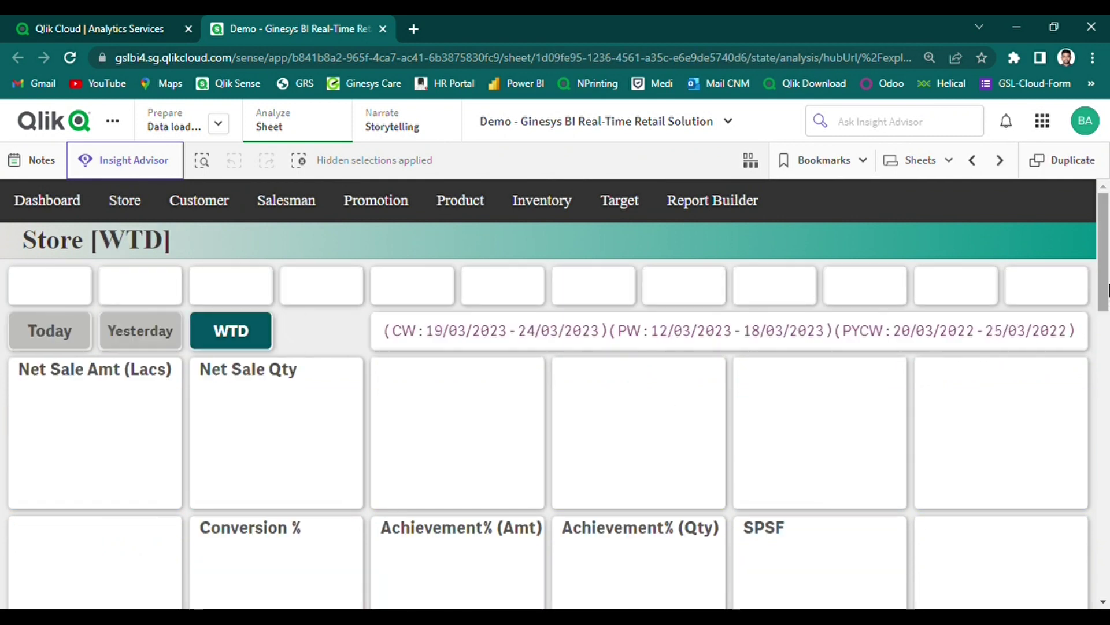
drag(1106, 252, 1106, 536)
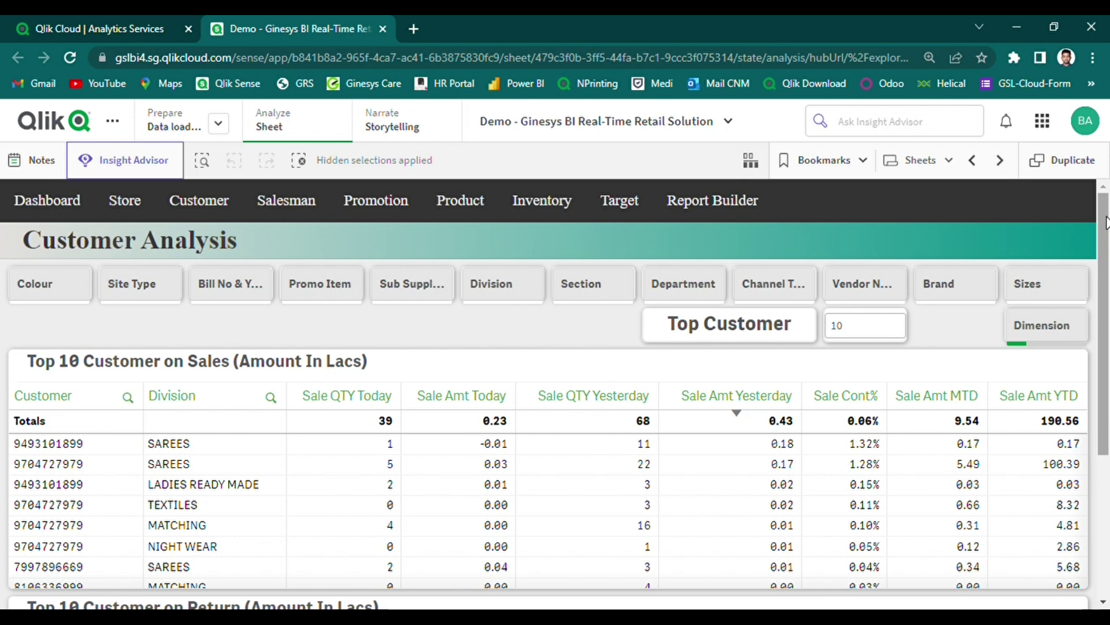
Step: Add Department as a dimension alongside Division in the top-10 customer sales and return tables
click(1027, 325)
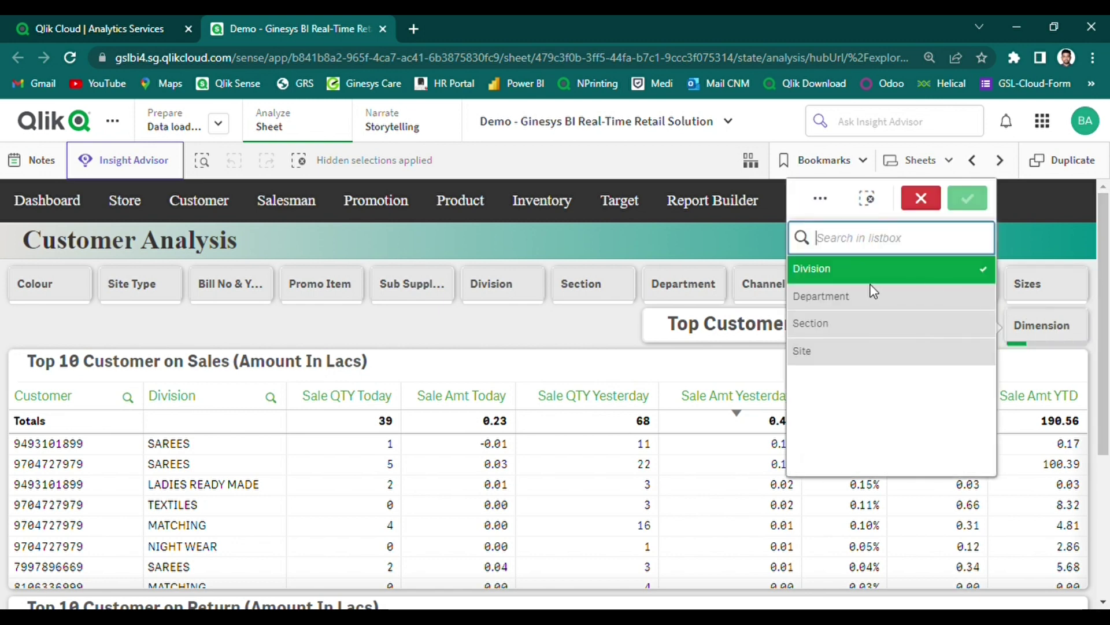
click(847, 300)
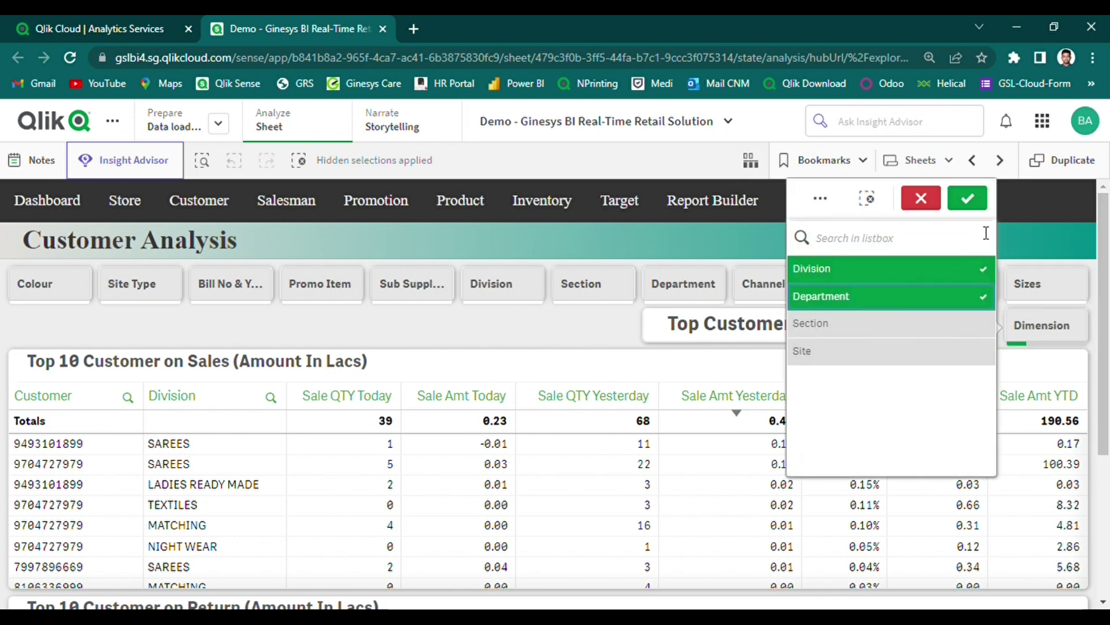
click(969, 203)
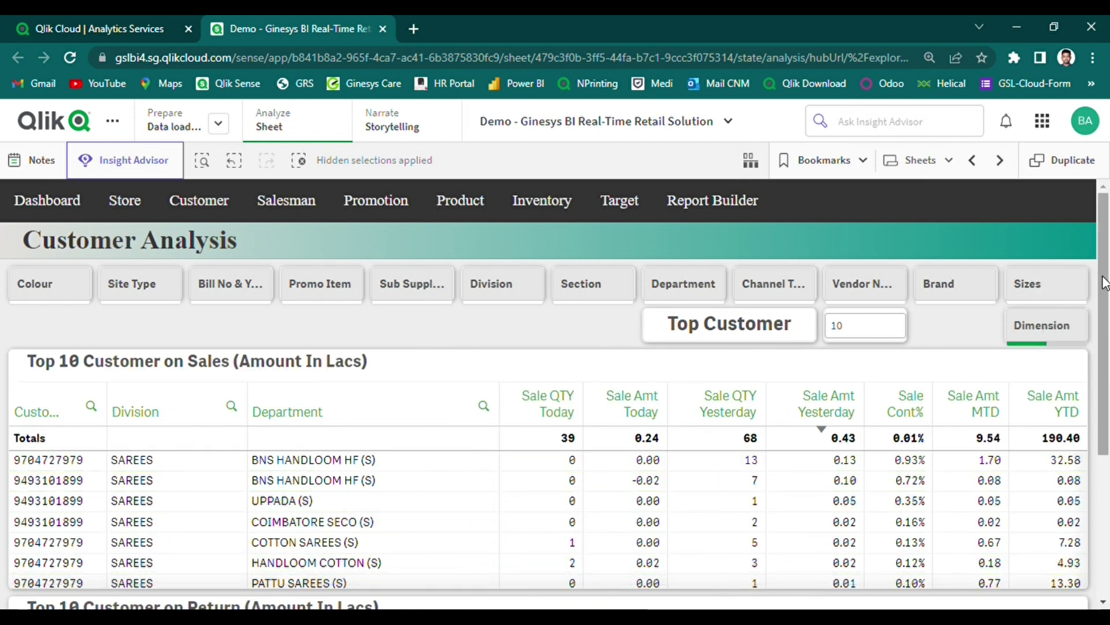
scroll(1105, 307, down, 2)
scroll(1105, 326, down, 3)
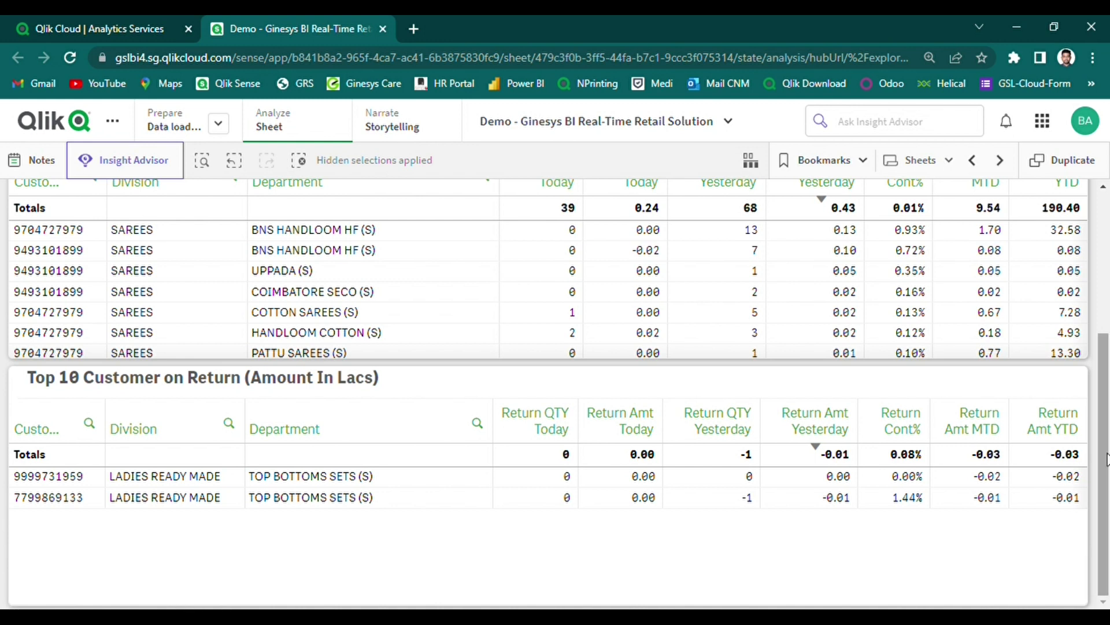
drag(1105, 460, 1091, 249)
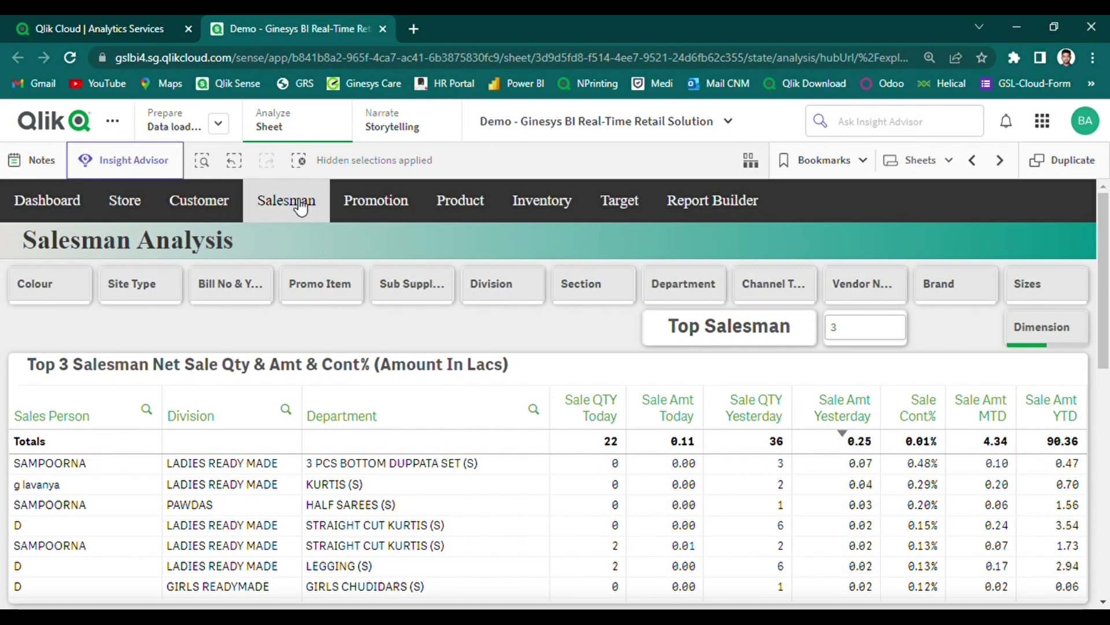
Step: Clear selections and set the Salesman tables' dimension to Site
click(298, 163)
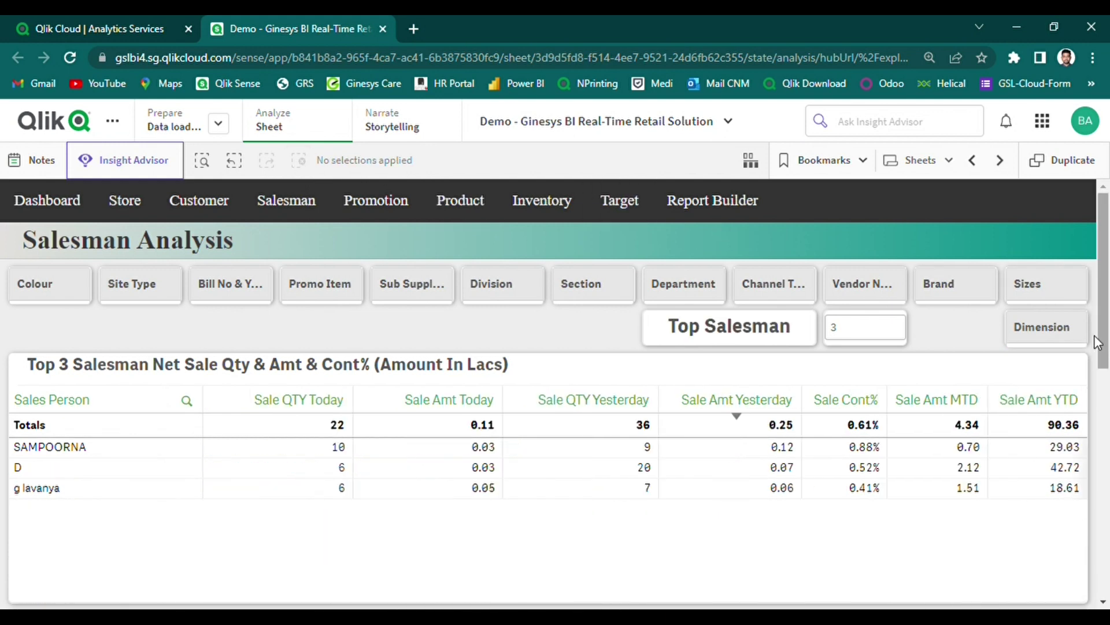
click(1043, 334)
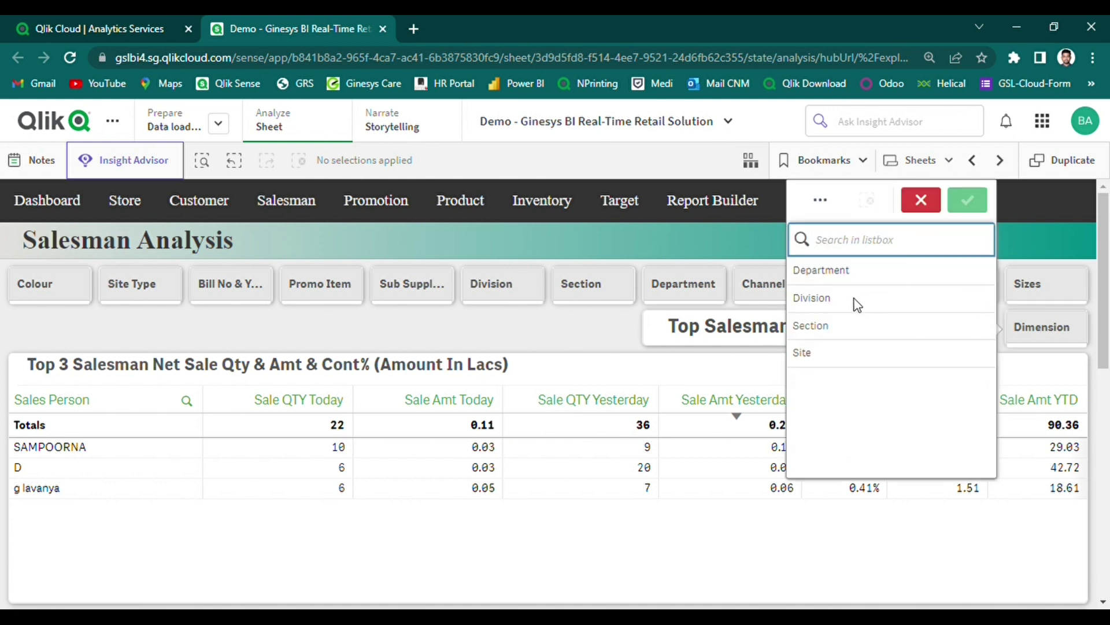
click(830, 361)
click(974, 205)
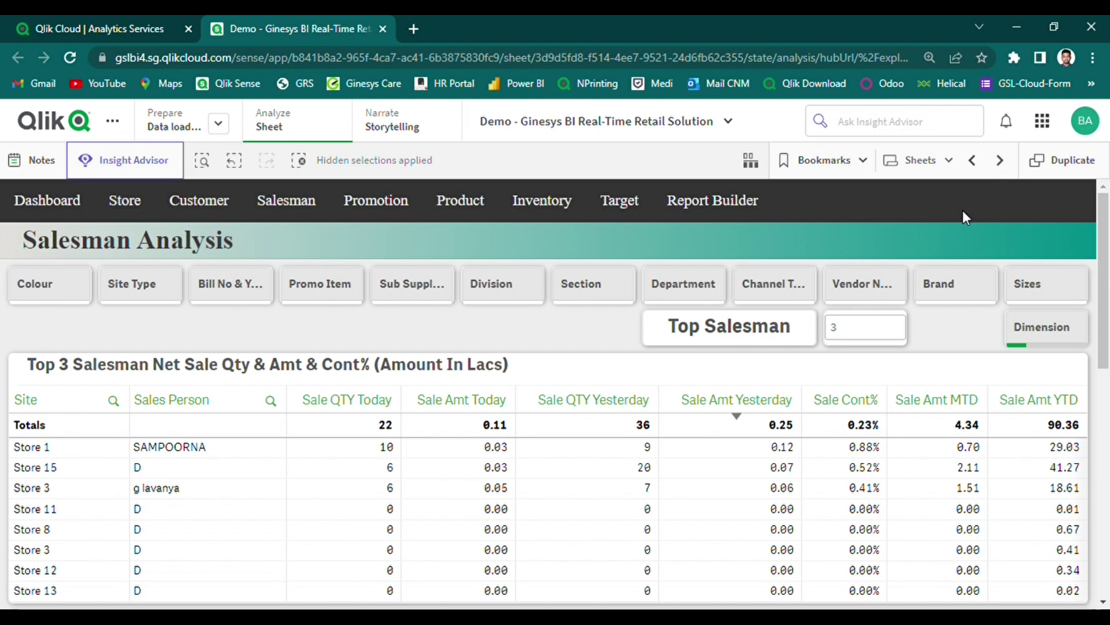
drag(1105, 331, 1108, 573)
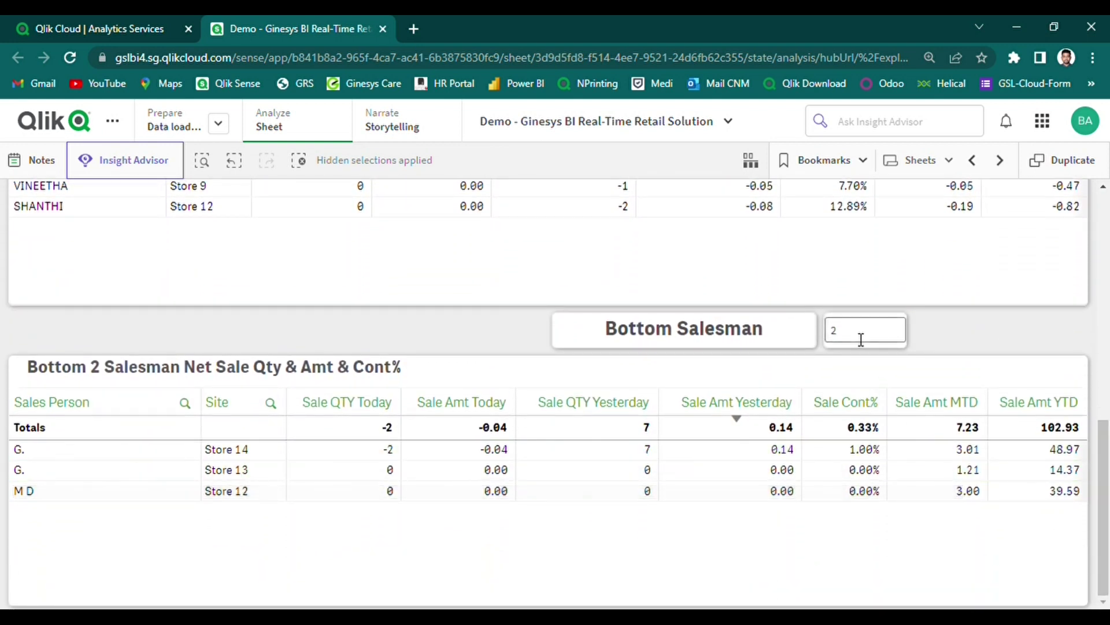
Step: Set the Bottom Salesman count to 4 and review the bottom salesman table
drag(860, 340, 813, 339)
text(4)
key(Return)
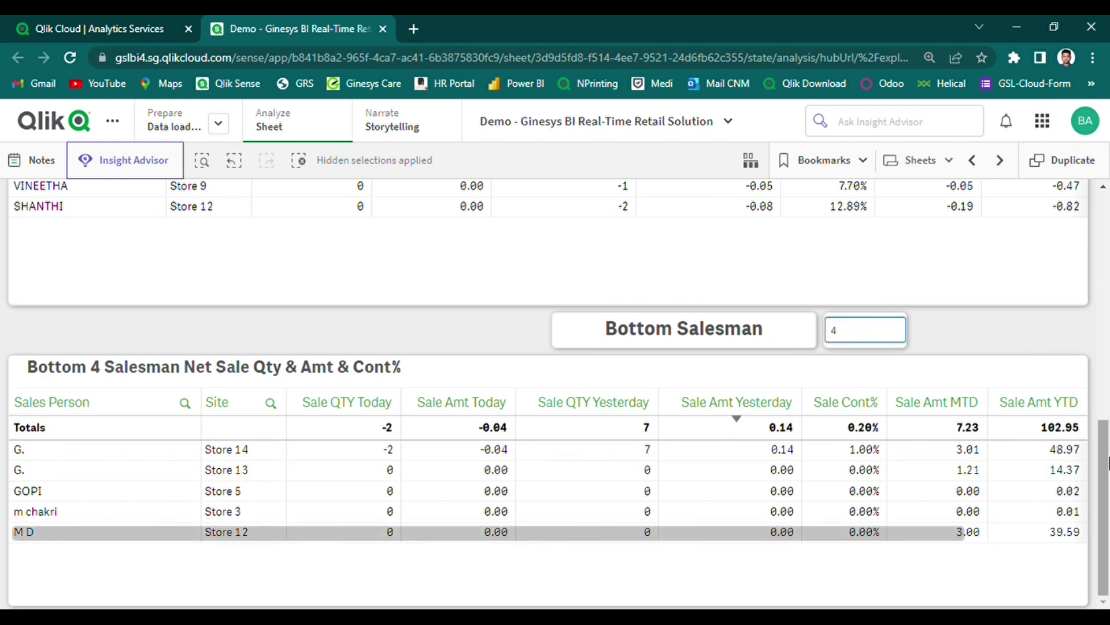
drag(1107, 482, 1106, 245)
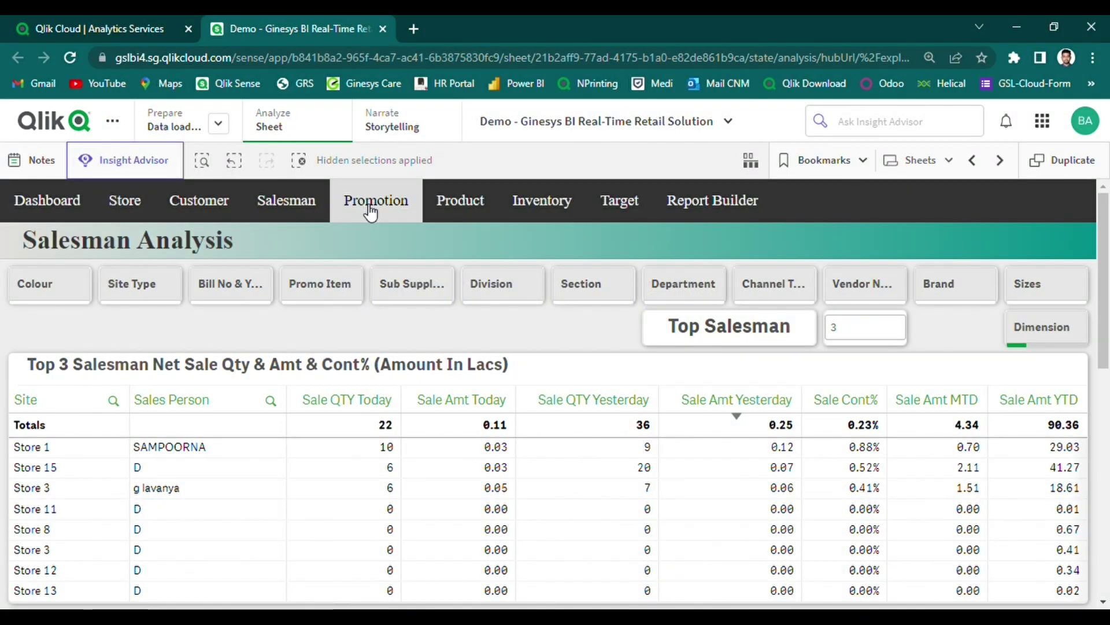
Step: Open the Promotion Analysis sheet showing the top 10 promotions
click(370, 210)
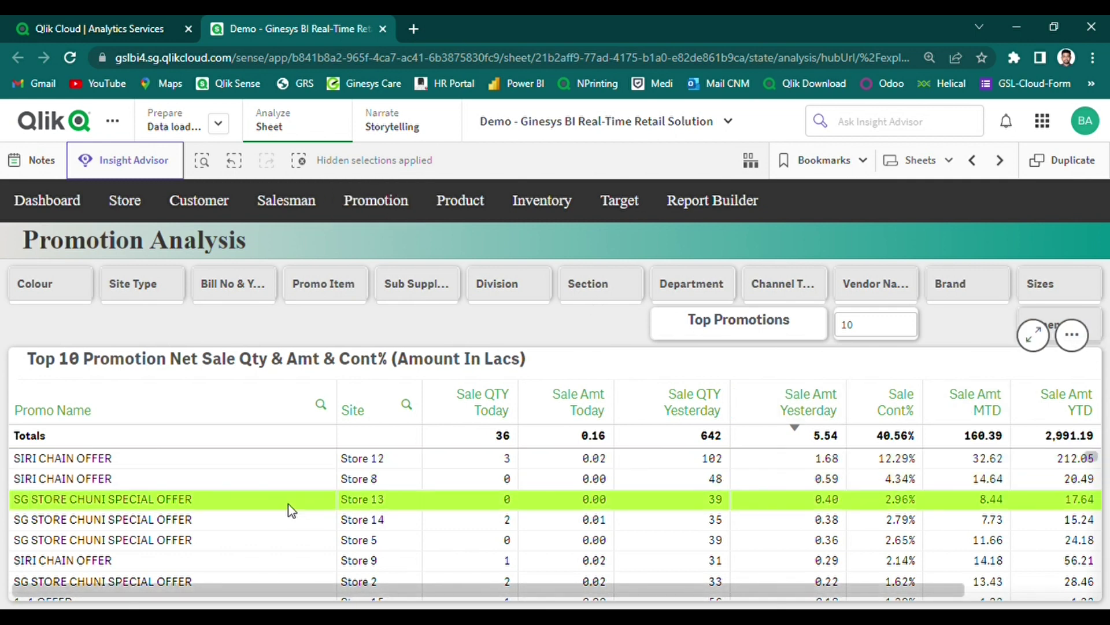
Step: Scroll through the Top 10 Promotion table and expand it to full screen
scroll(237, 509, down, 6)
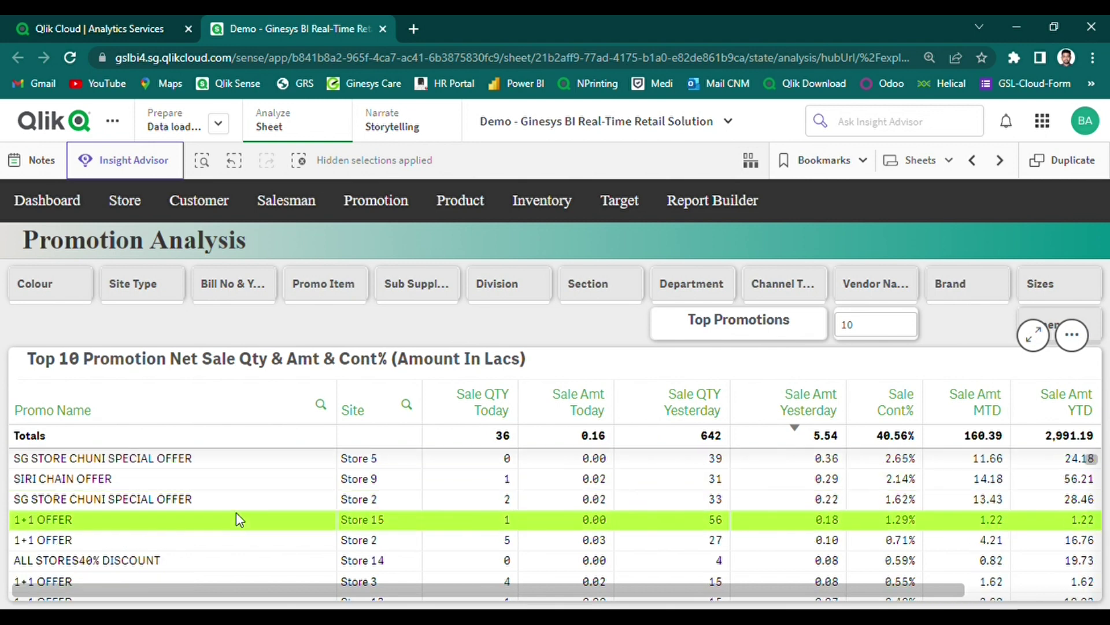
scroll(240, 521, down, 2)
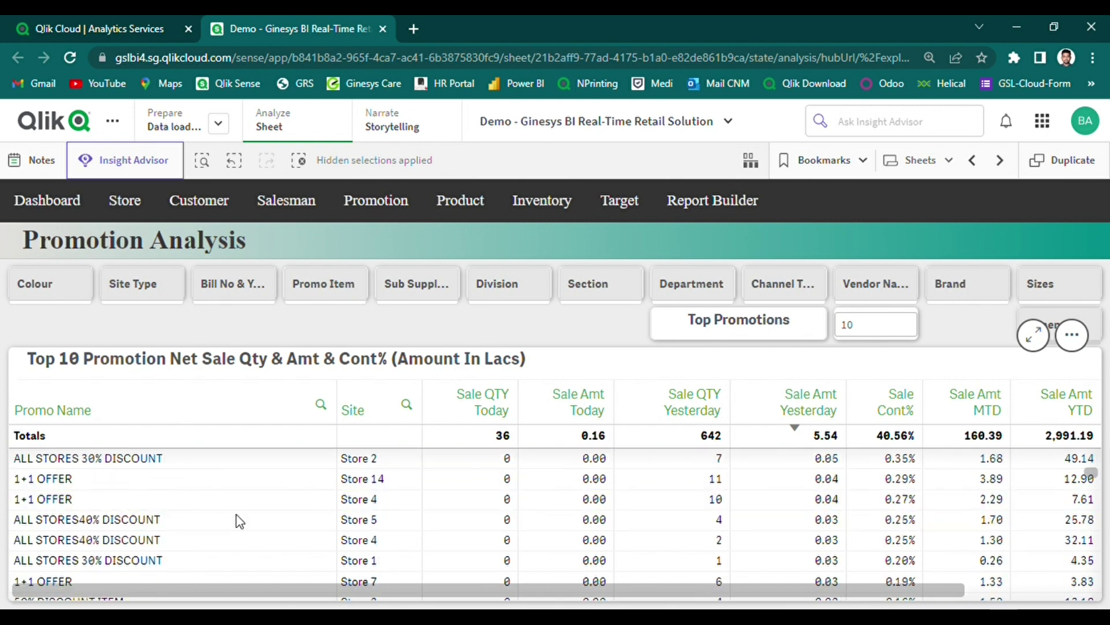
scroll(240, 520, down, 5)
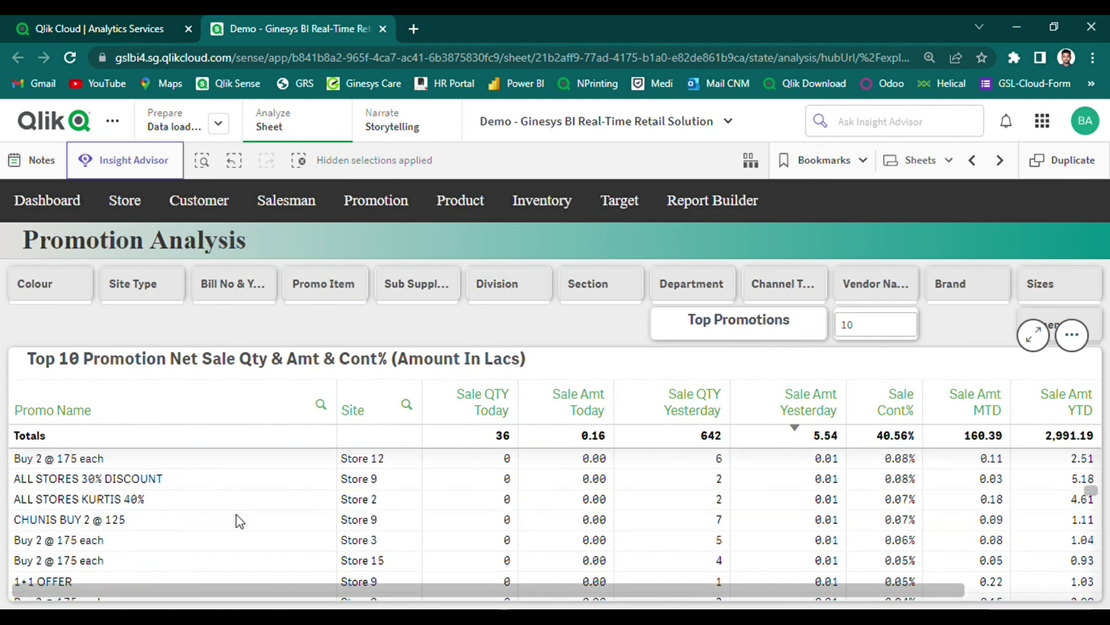
click(1041, 346)
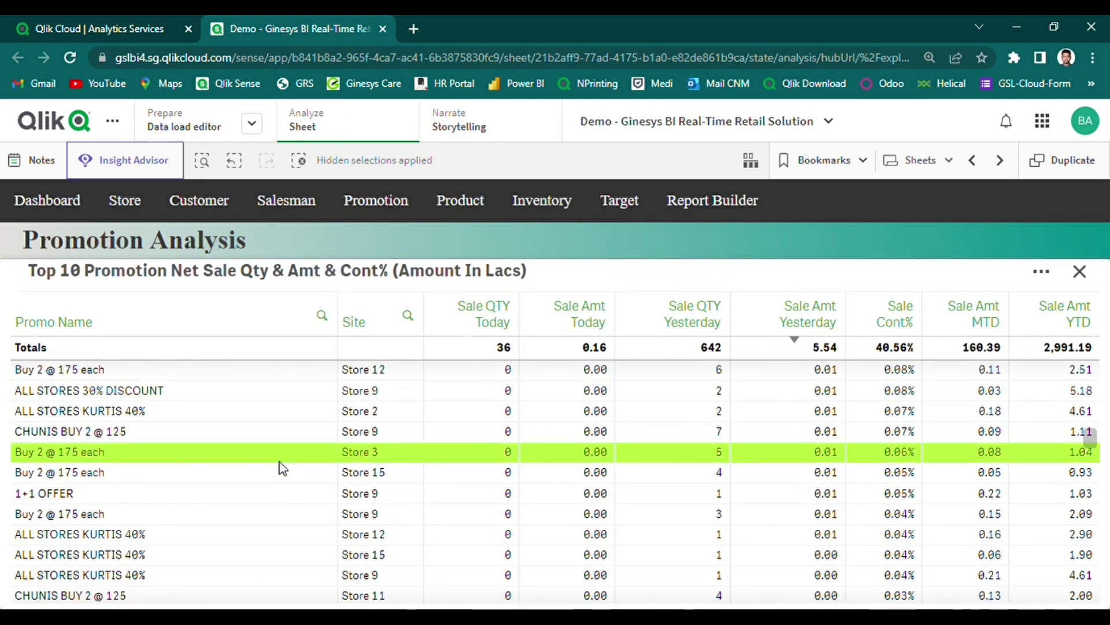
scroll(283, 468, down, 2)
scroll(283, 468, down, 2)
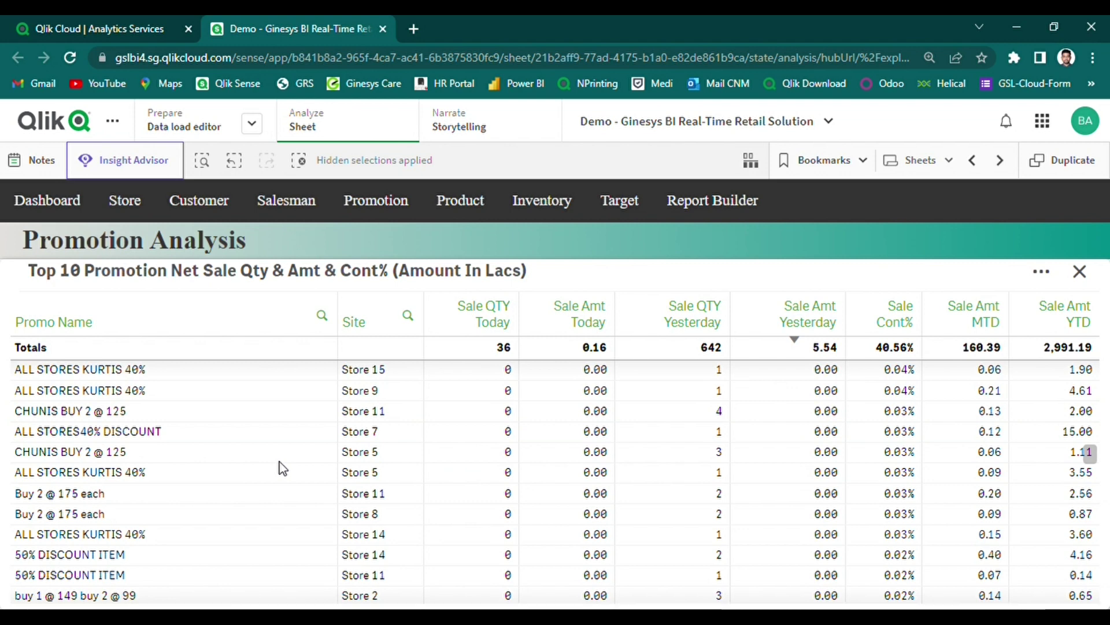
scroll(283, 468, down, 5)
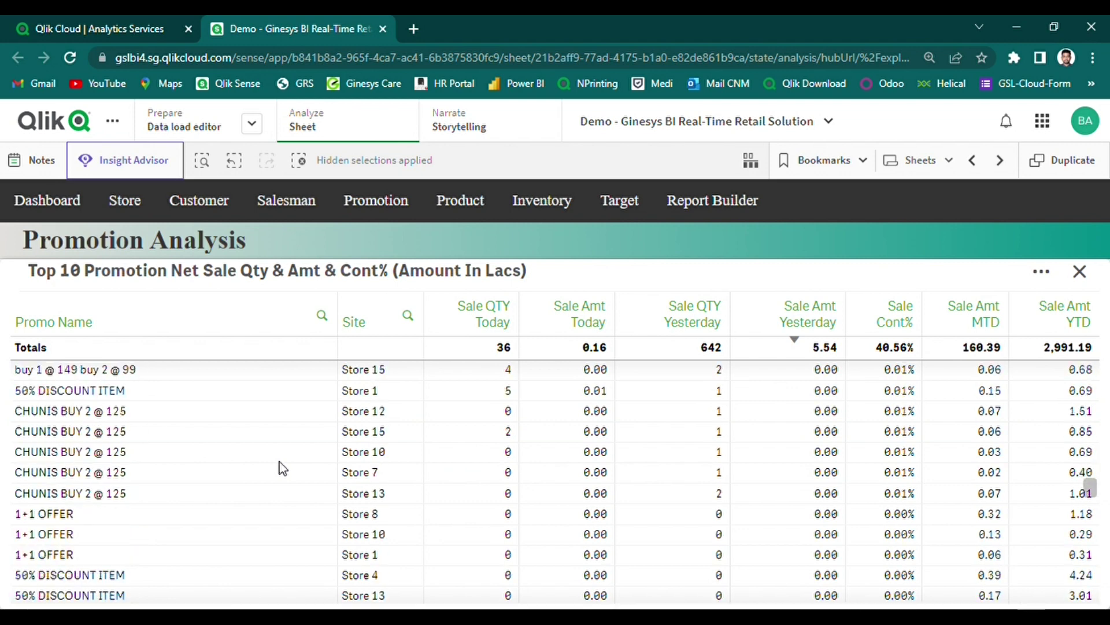
scroll(283, 468, down, 2)
Step: Clear the hidden selections and close the expanded table view
scroll(283, 467, up, 2)
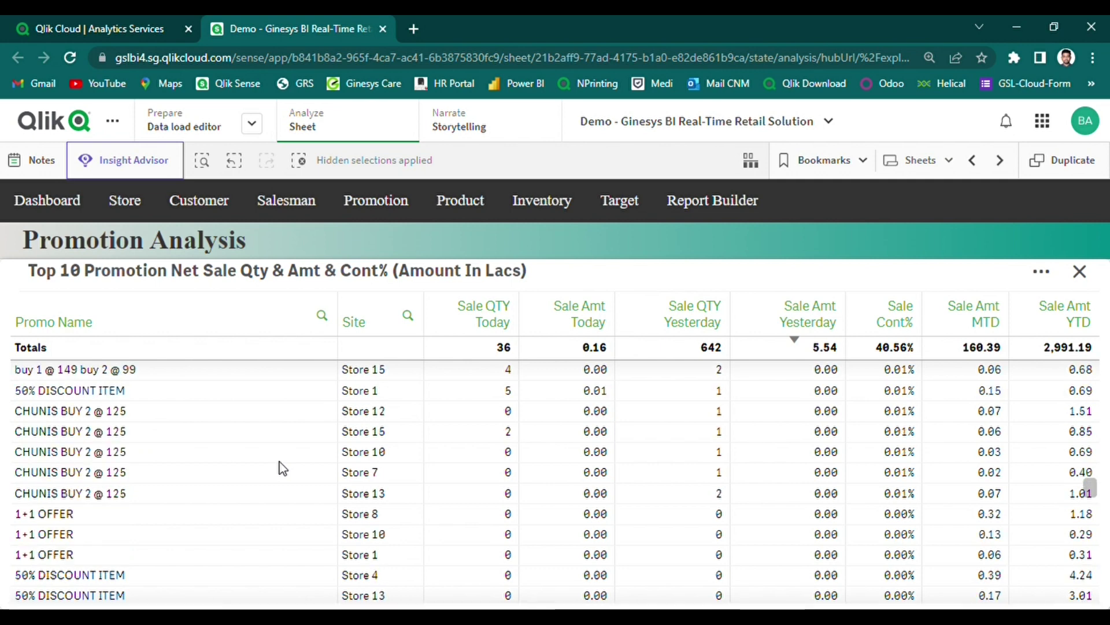
scroll(282, 468, up, 10)
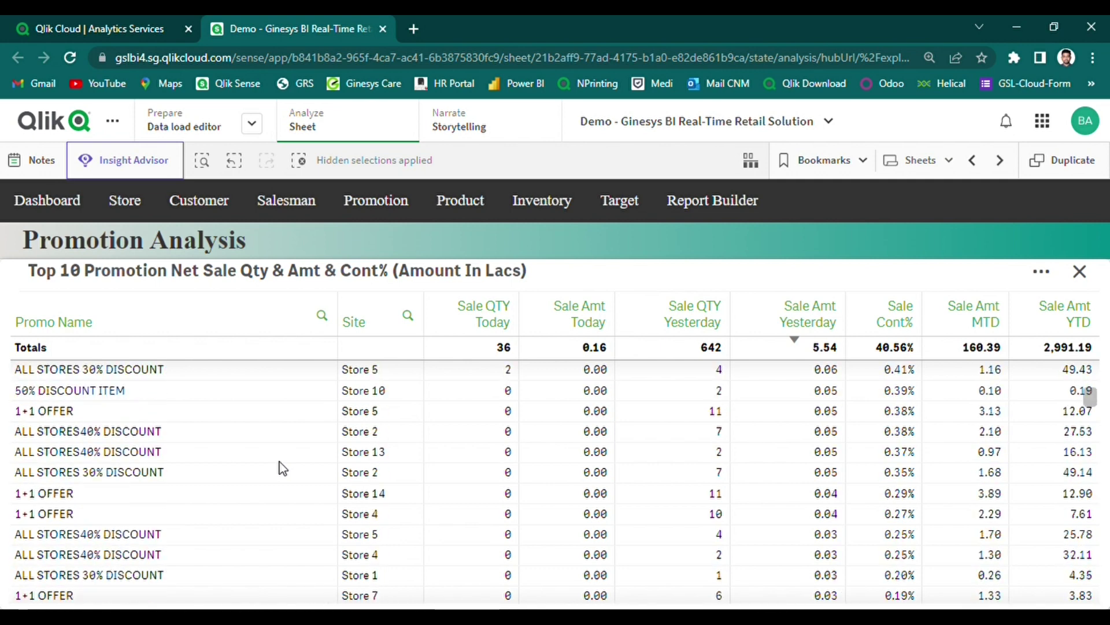
click(302, 164)
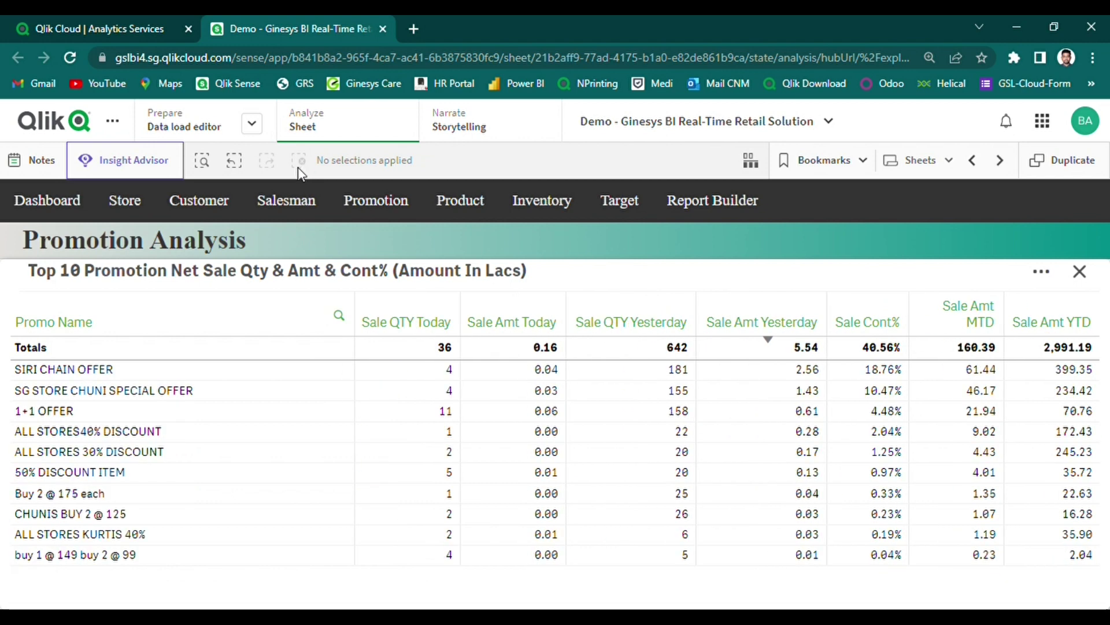
click(1080, 273)
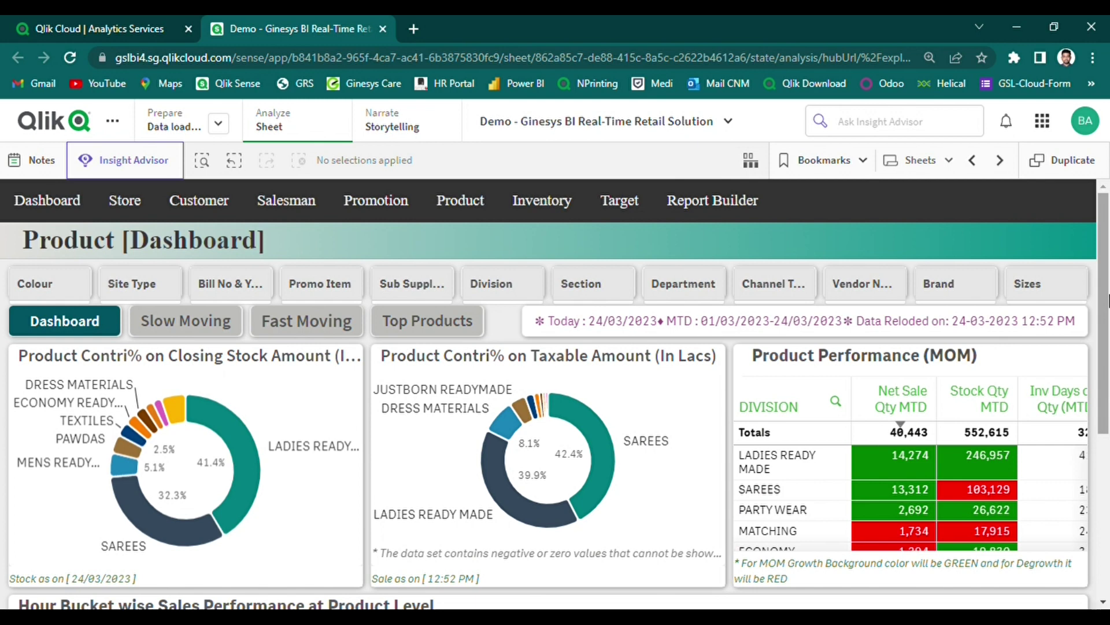
Step: Open the Product sheet, review down to the Hour Bucket chart, and switch to Slow Moving
click(466, 204)
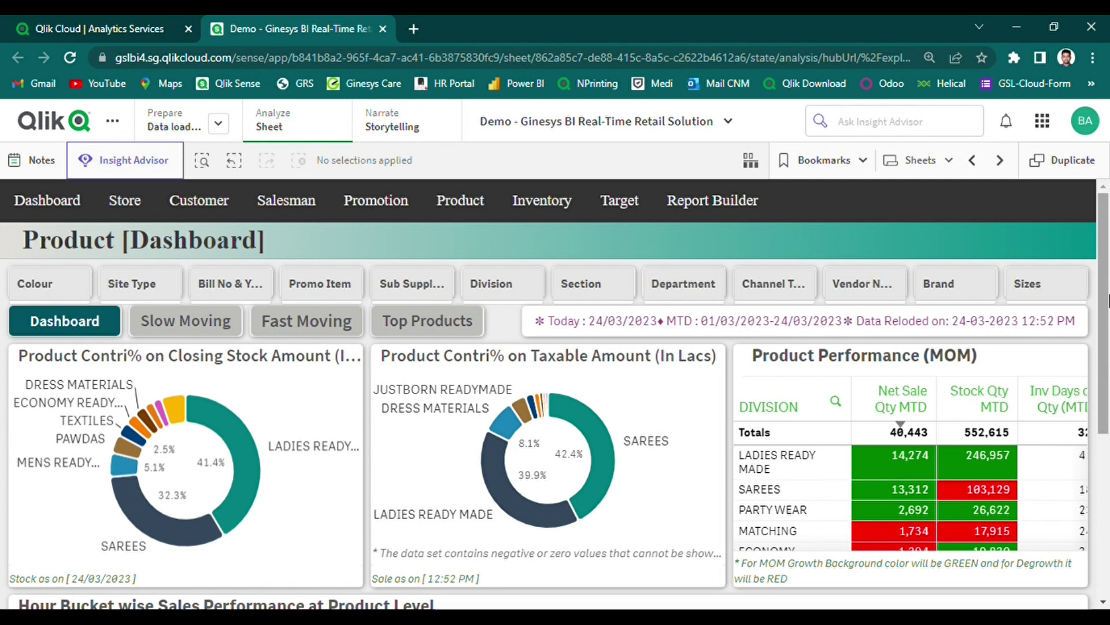
drag(1106, 300, 1108, 488)
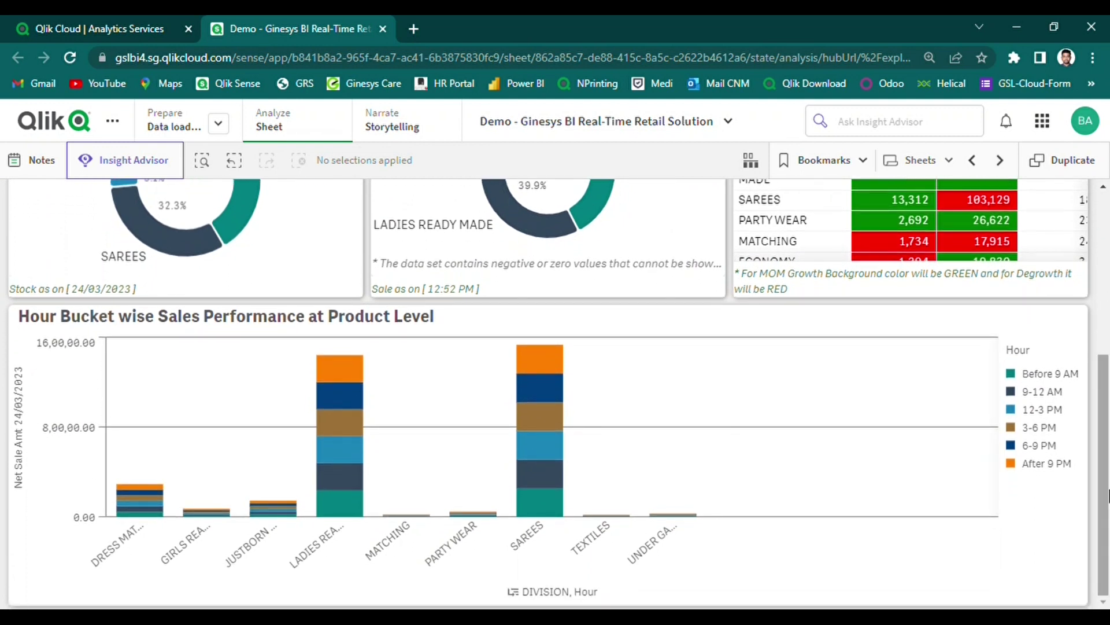
drag(1108, 492, 1078, 296)
click(183, 324)
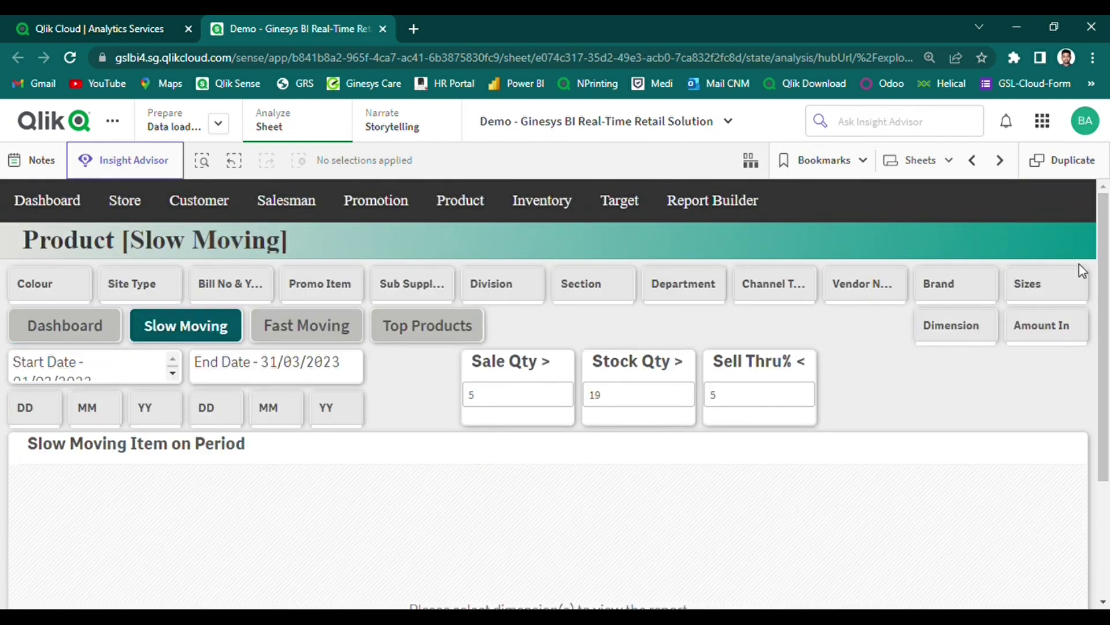
Step: Set the slow moving report dimension to Division
click(949, 329)
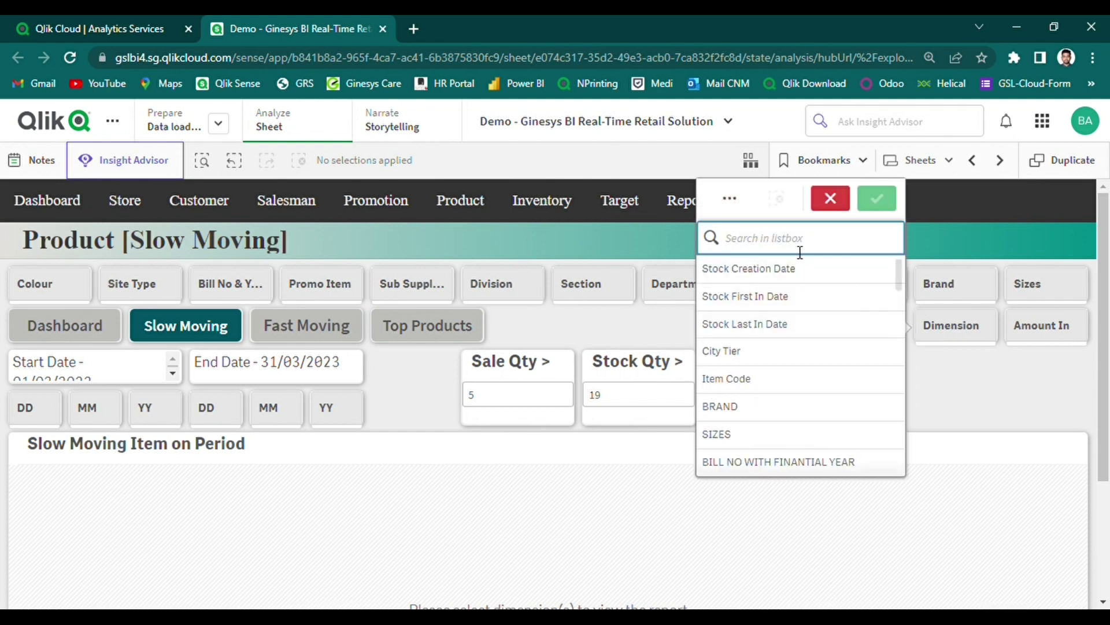
text(division)
click(736, 269)
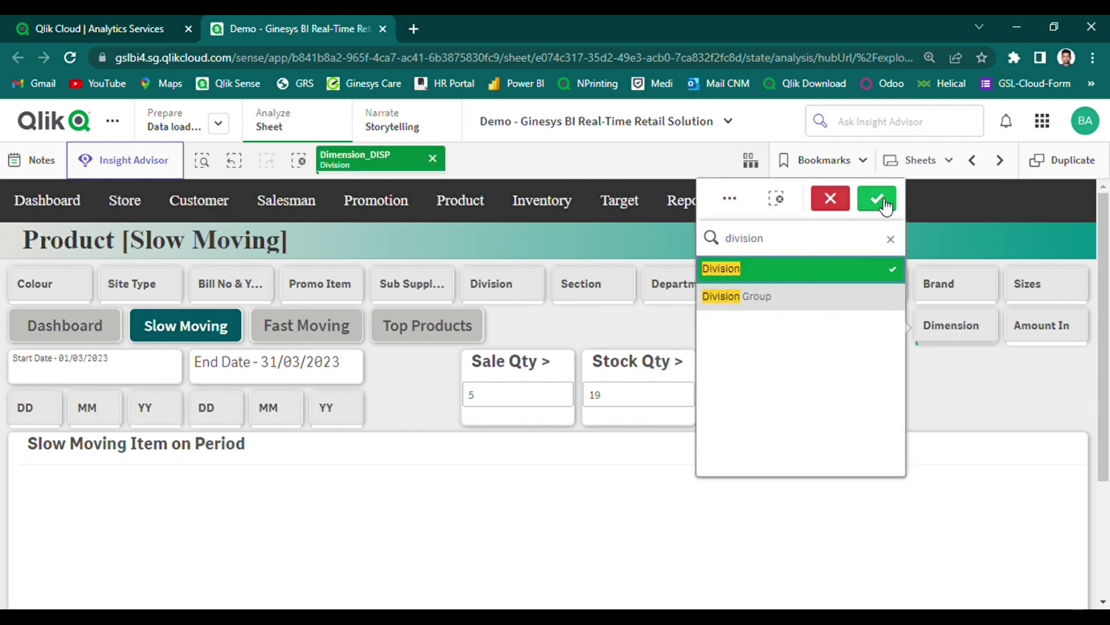
click(885, 203)
Step: Show the report amounts as FullAmount
click(1036, 328)
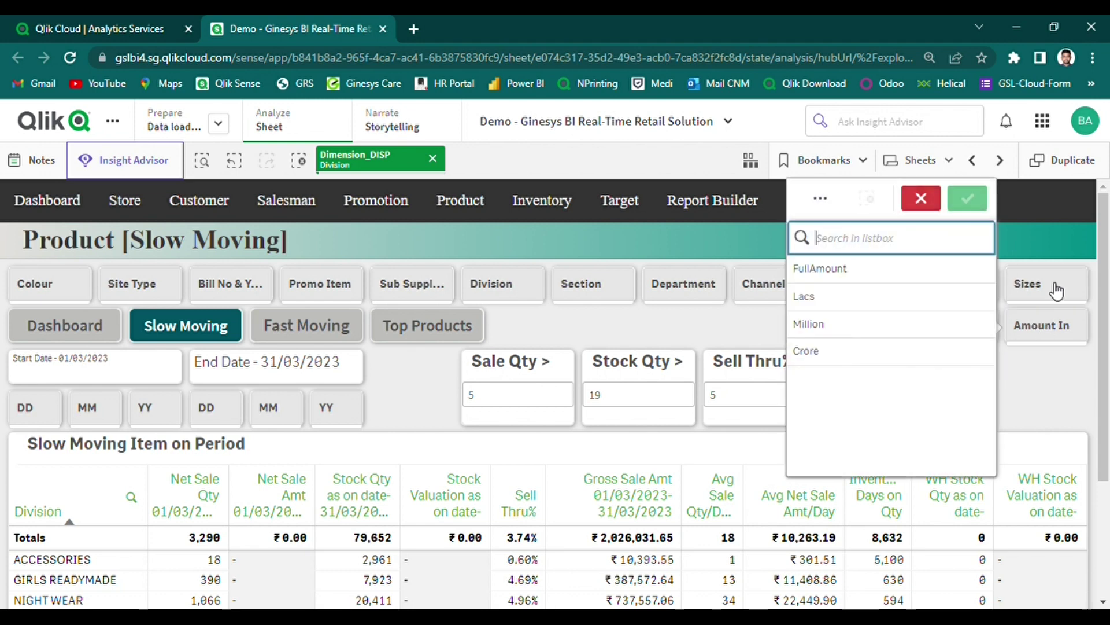
click(853, 269)
click(967, 198)
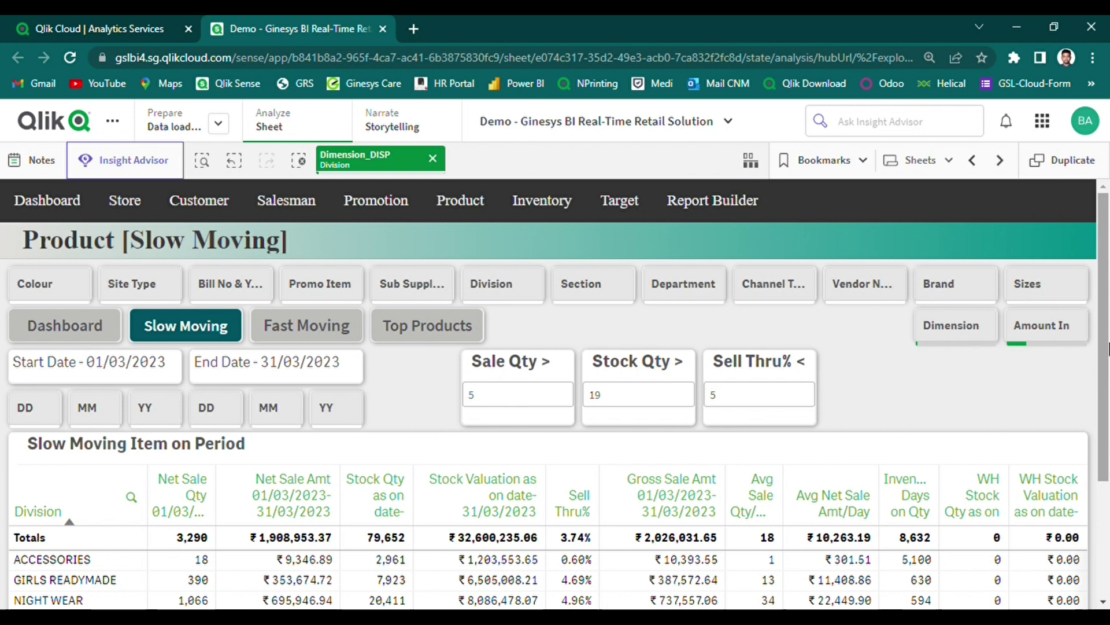
Step: Scroll the report, then switch to the Product [Fast Moving] view
drag(1105, 321, 1105, 442)
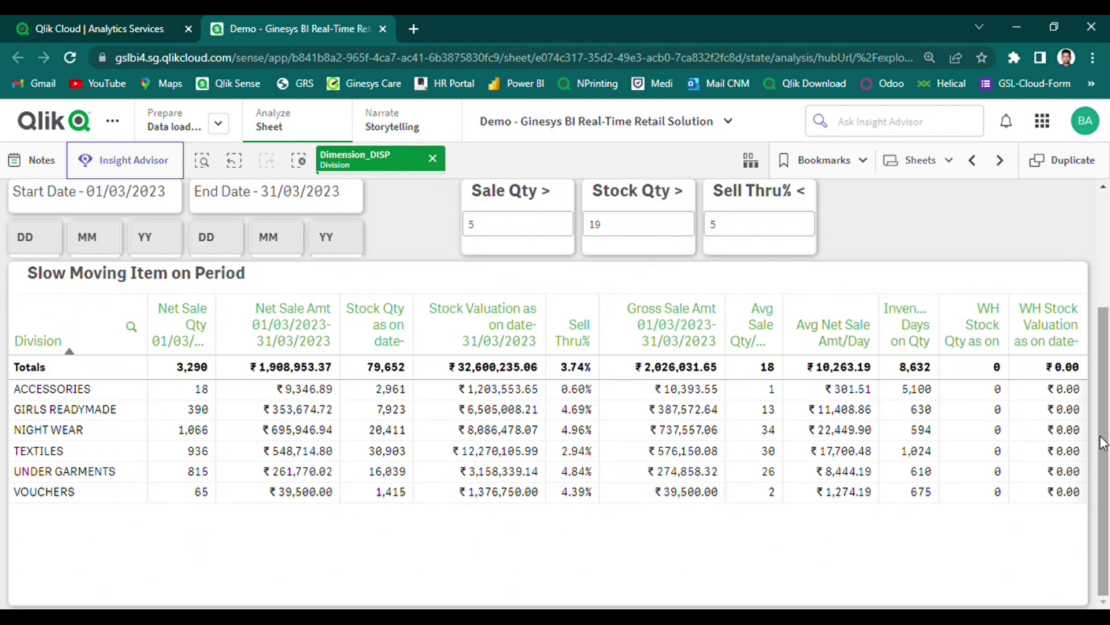
scroll(472, 235, up, 3)
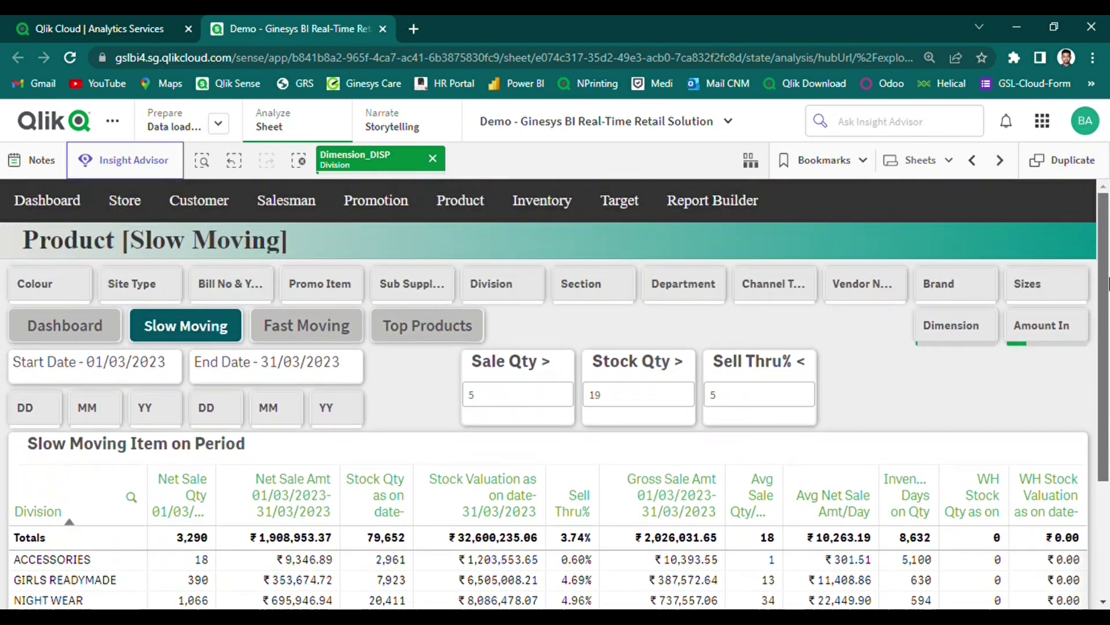
click(328, 334)
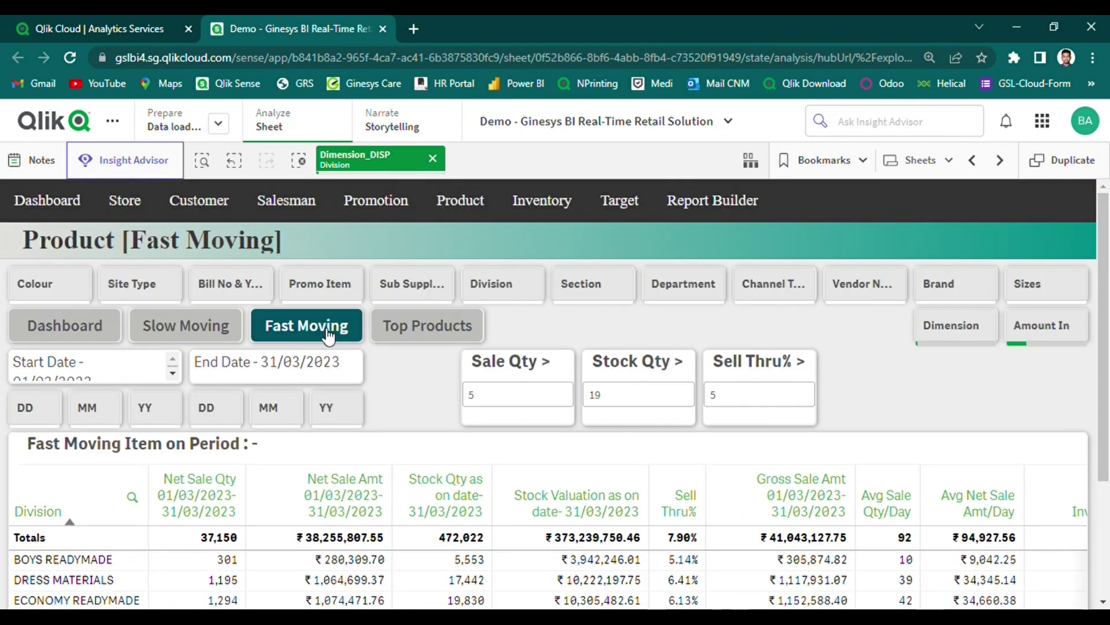
Step: Switch to the top products view, expand the Top 10 Product Report full screen, then close it
drag(1109, 388, 1109, 541)
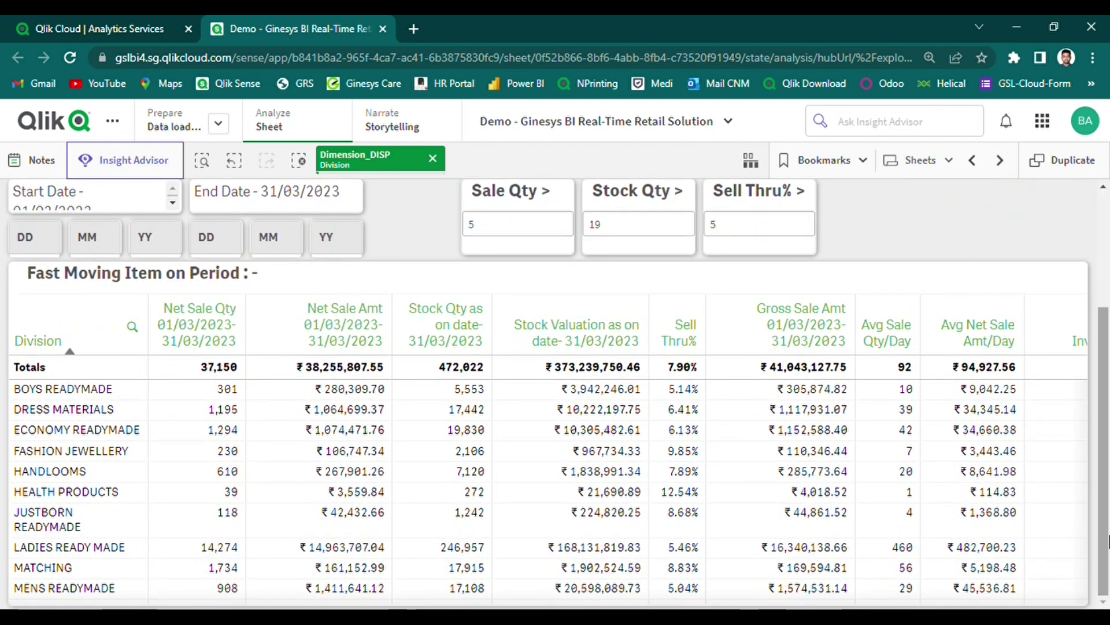
scroll(1064, 347, up, 3)
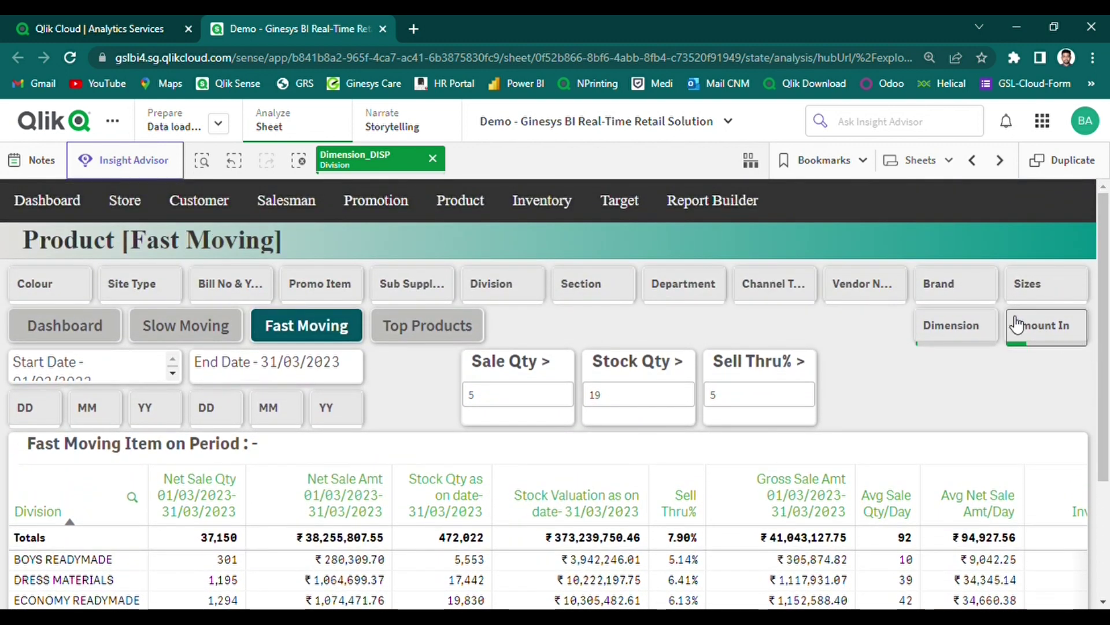
click(438, 335)
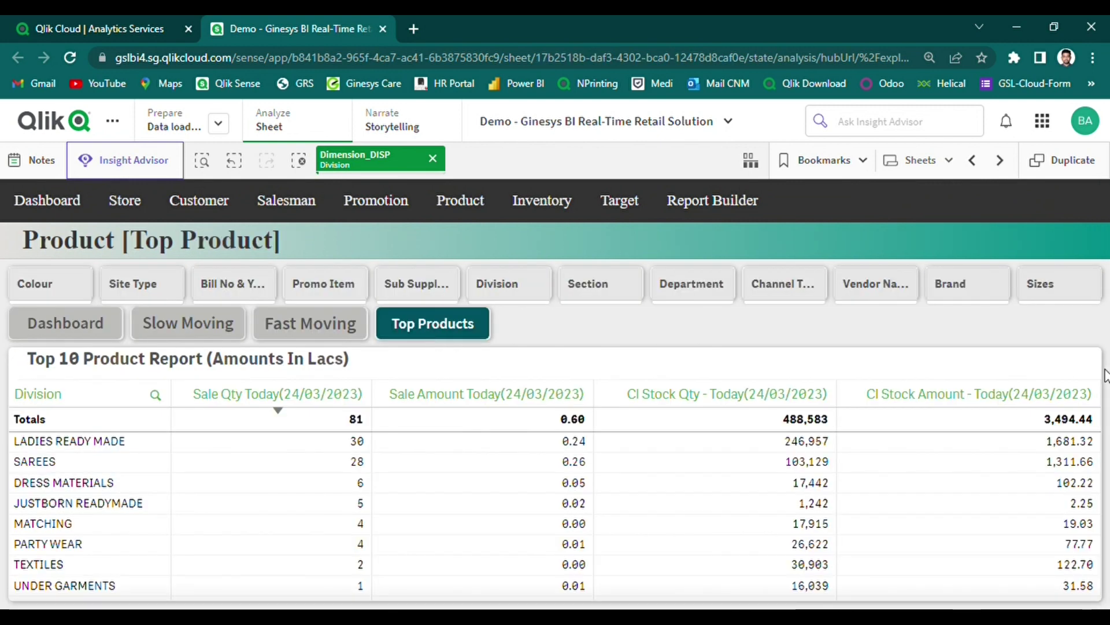
click(1033, 346)
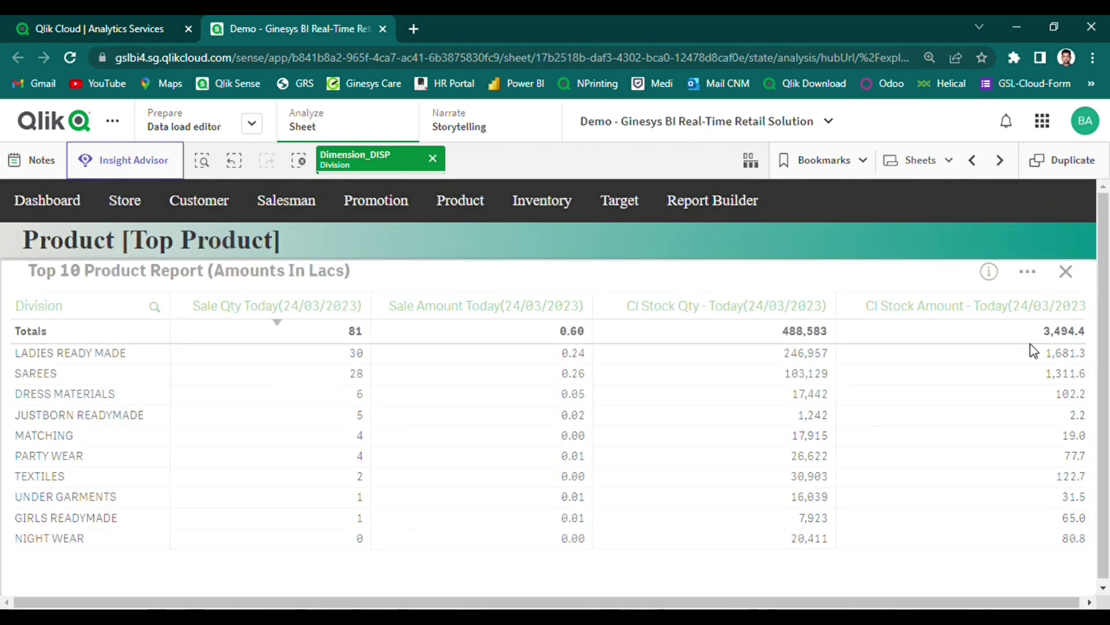
click(1080, 271)
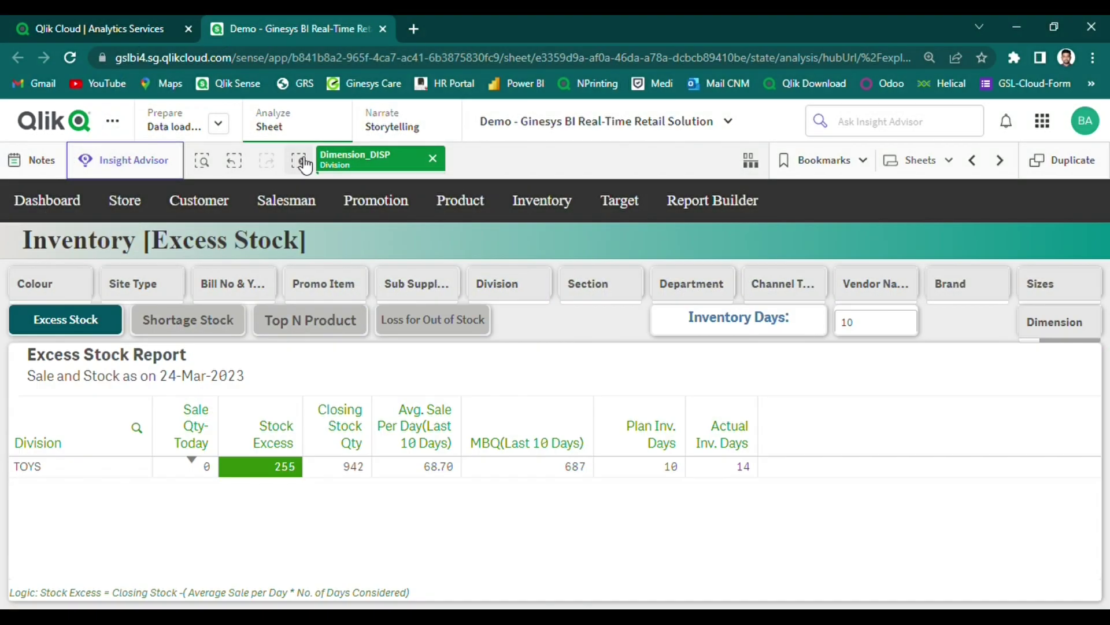
Step: Clear the Division selection and set the report dimensions to Site and Department
click(299, 161)
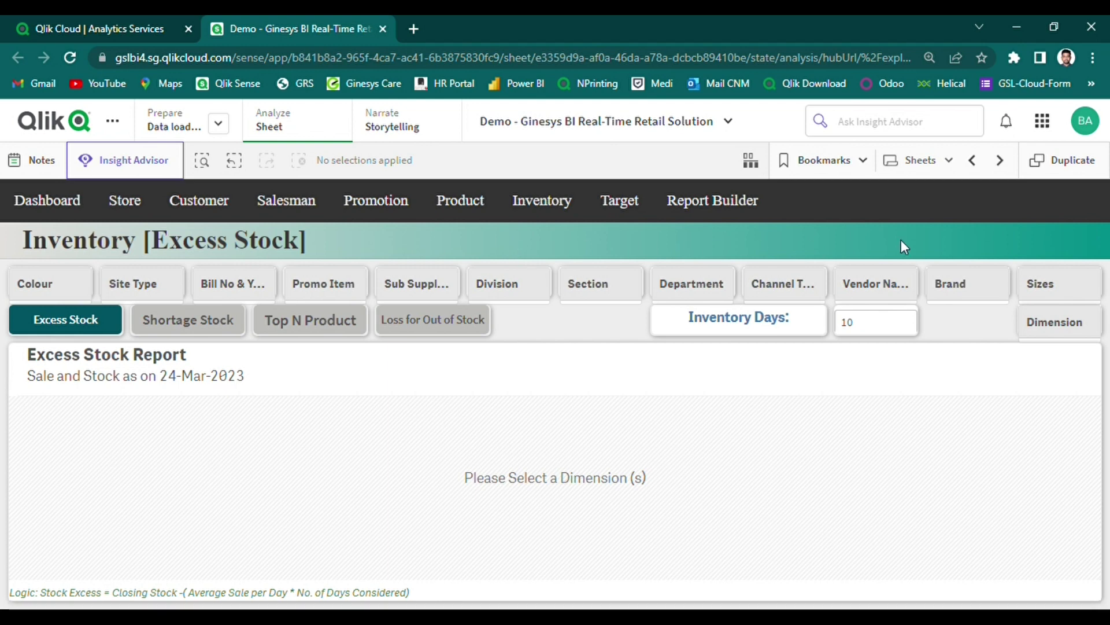
click(1042, 322)
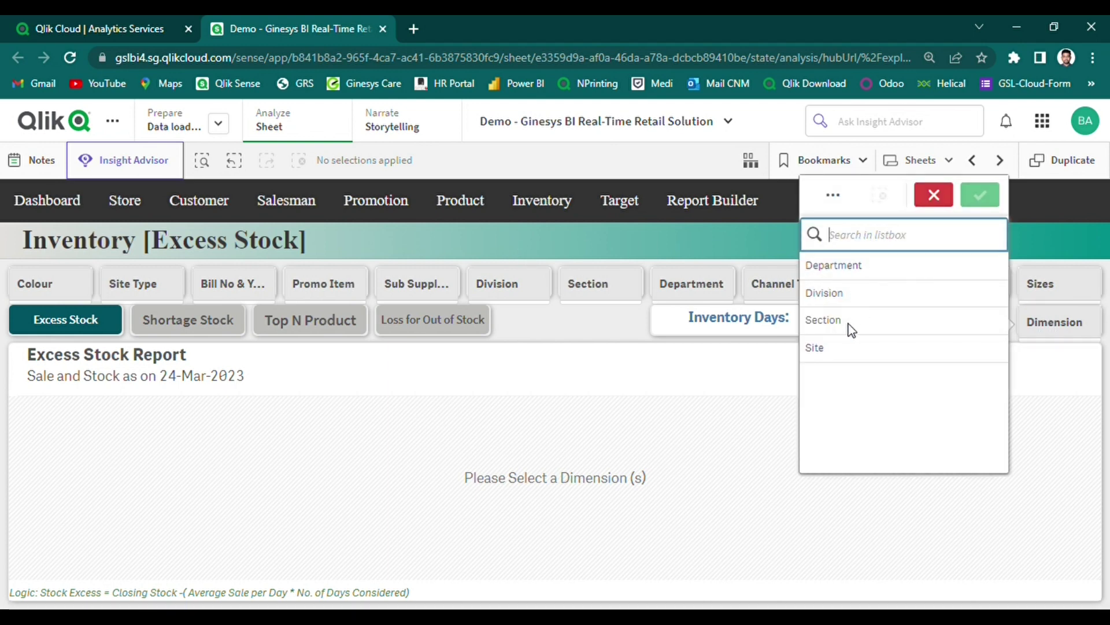
click(840, 349)
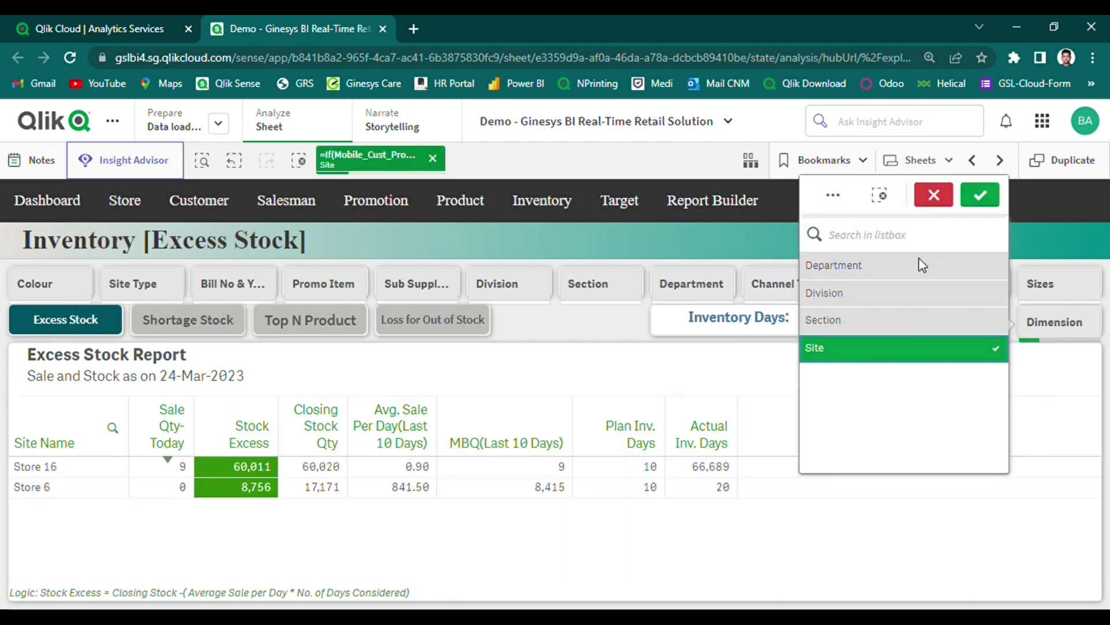
click(900, 265)
click(979, 195)
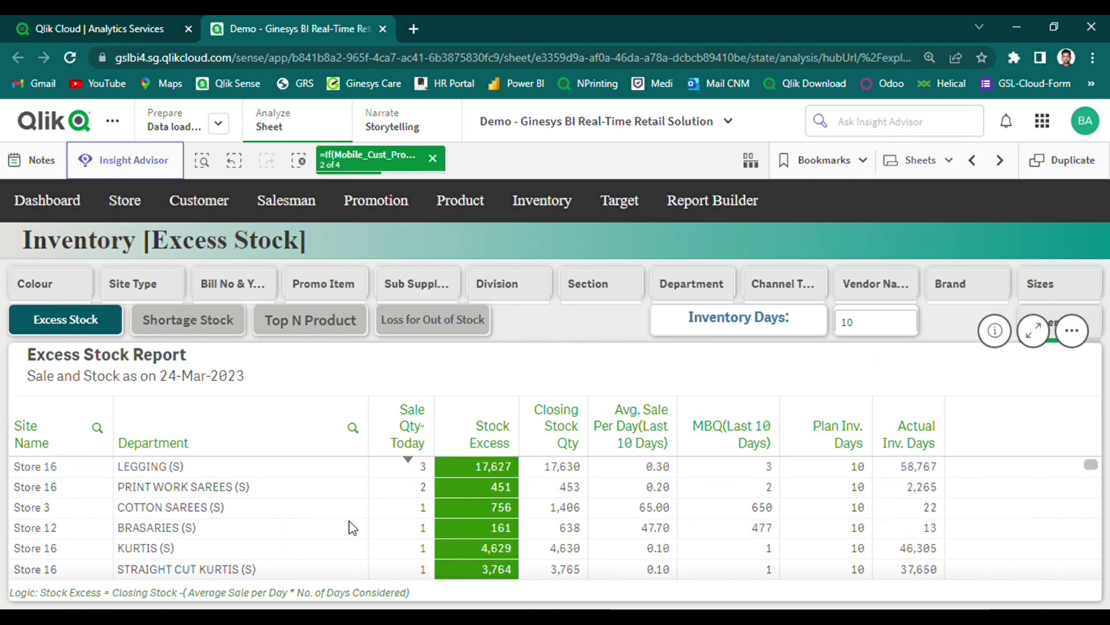
Step: View the Shortage Stock, Top N Product and Loss For Out of Stock reports in turn
click(188, 320)
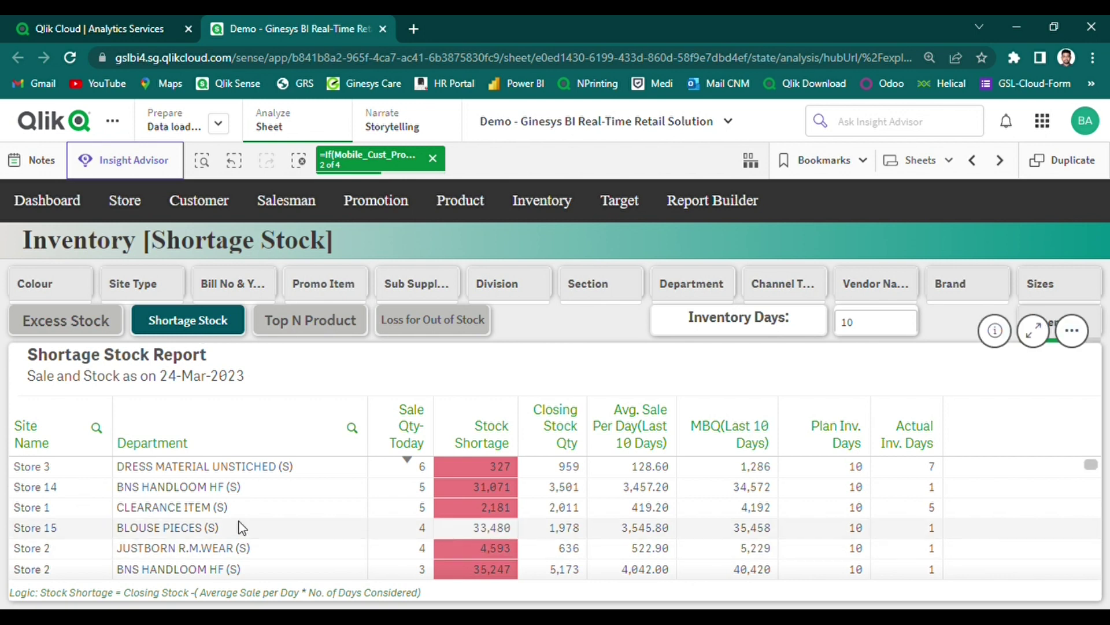
click(321, 320)
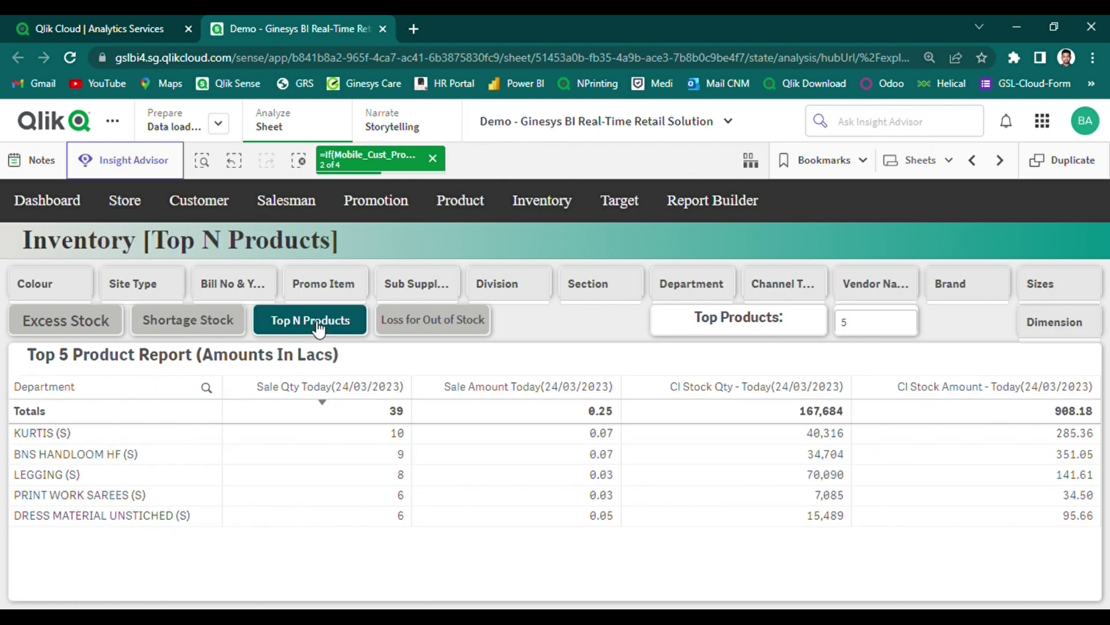
click(425, 321)
click(950, 328)
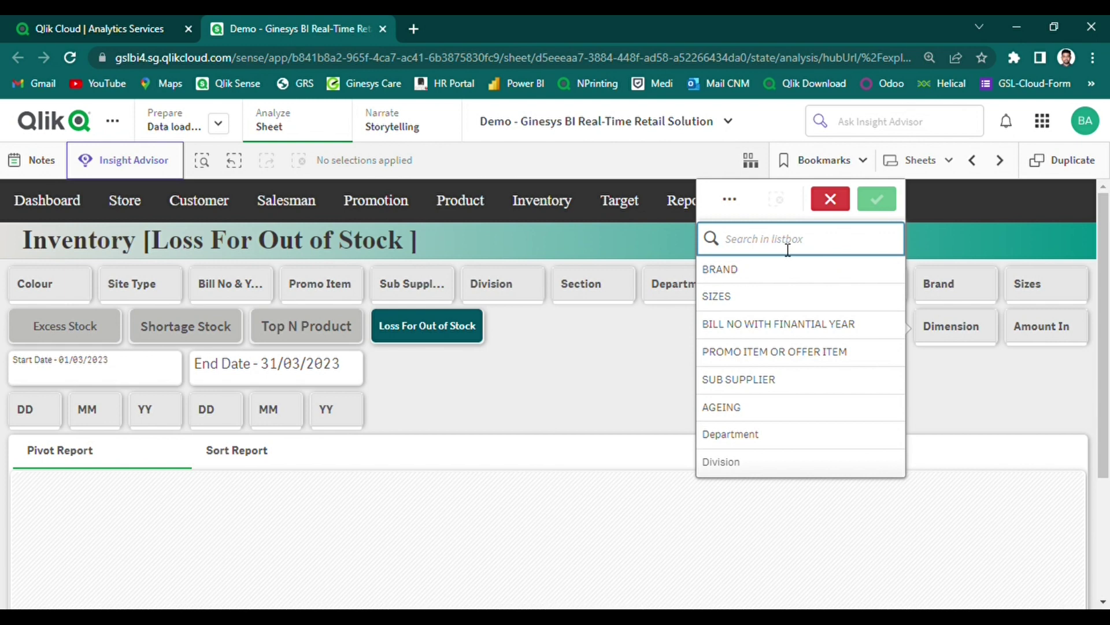
Step: Make Division the report dimension and show amounts as FullAmount
text(divi)
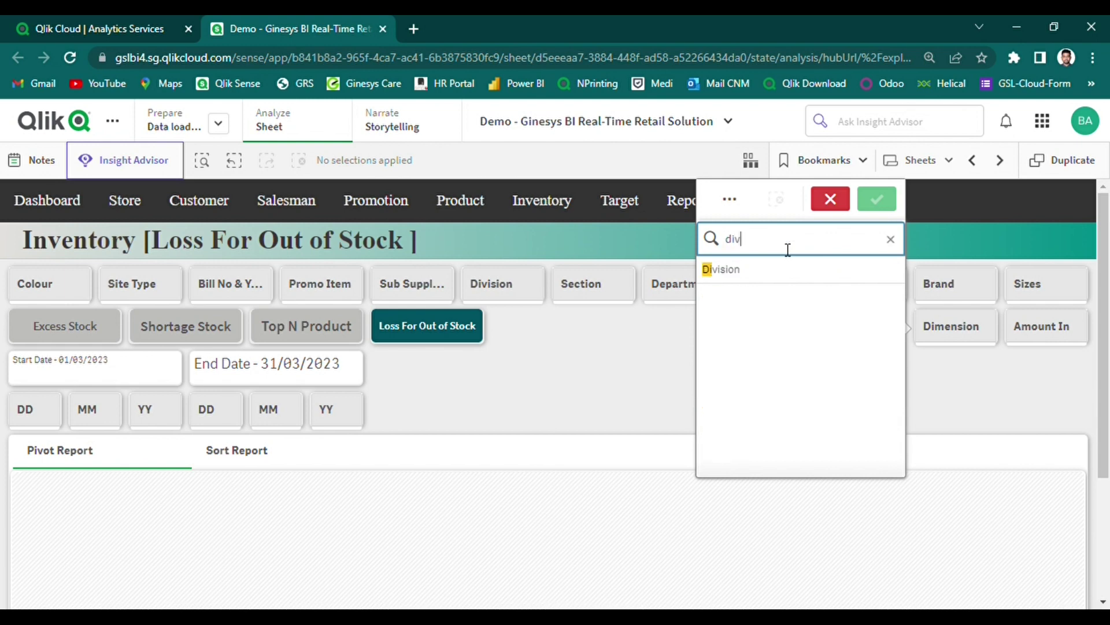
click(805, 274)
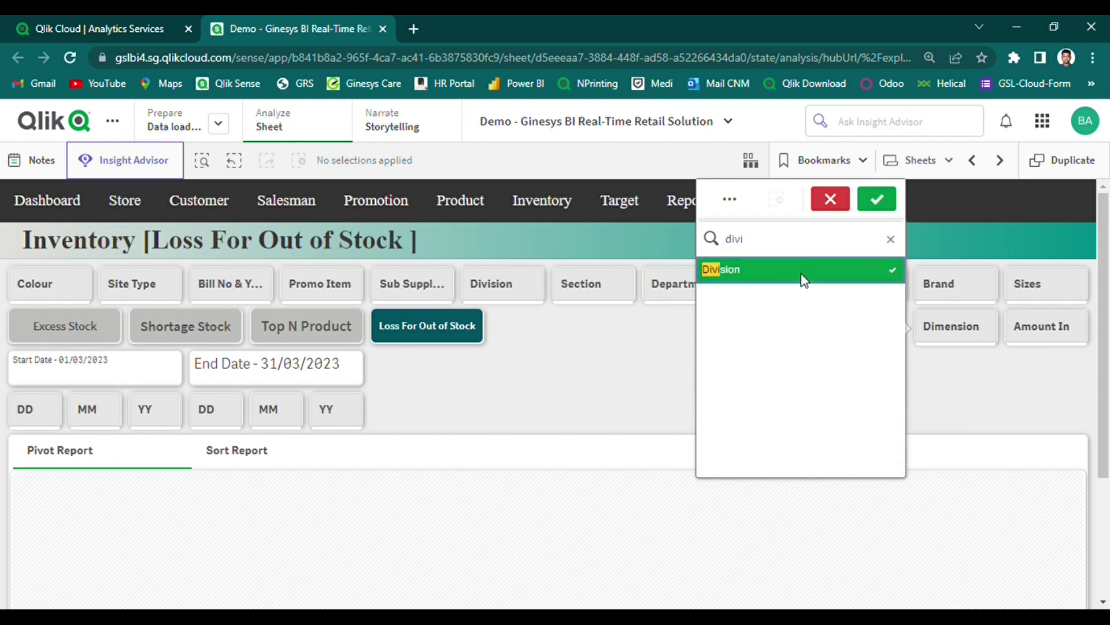
click(876, 199)
click(1060, 339)
click(896, 271)
click(963, 195)
Step: Switch to the Sort Report view and review it
scroll(1107, 405, down, 2)
scroll(1107, 405, down, 1)
click(248, 289)
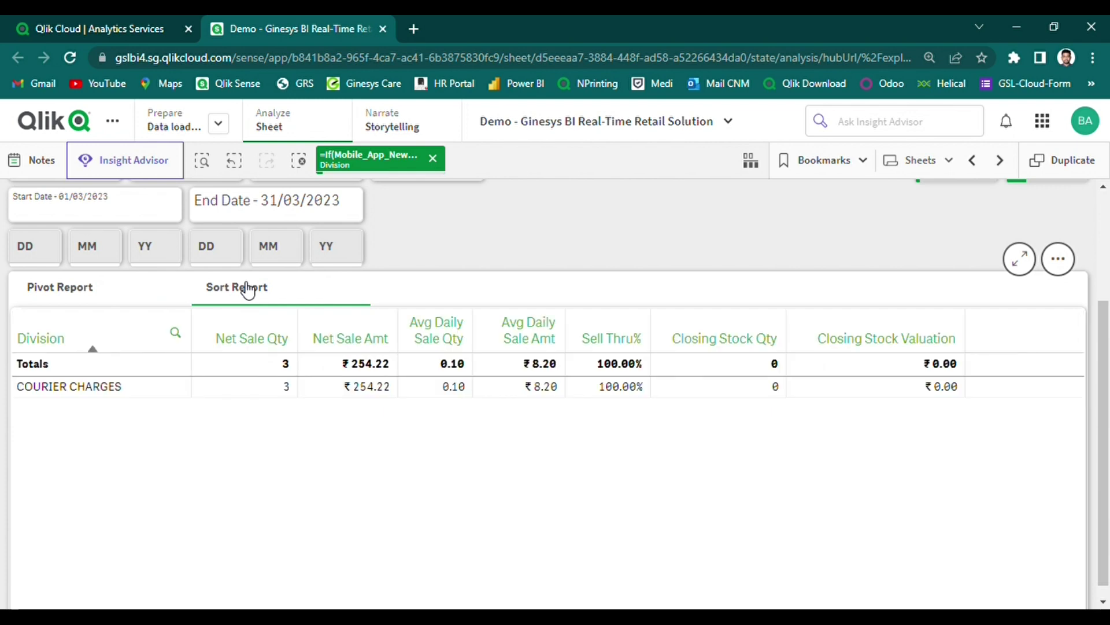
scroll(1107, 457, up, 3)
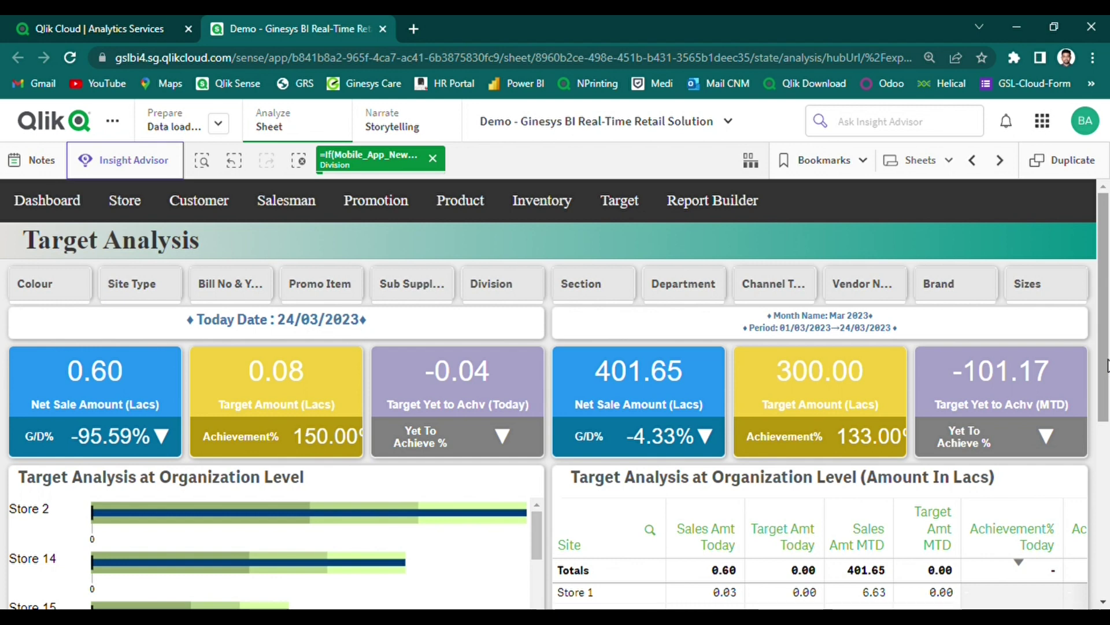
Step: Scroll down and back up through the Target Analysis sheet to review its figures
drag(1107, 366, 1109, 564)
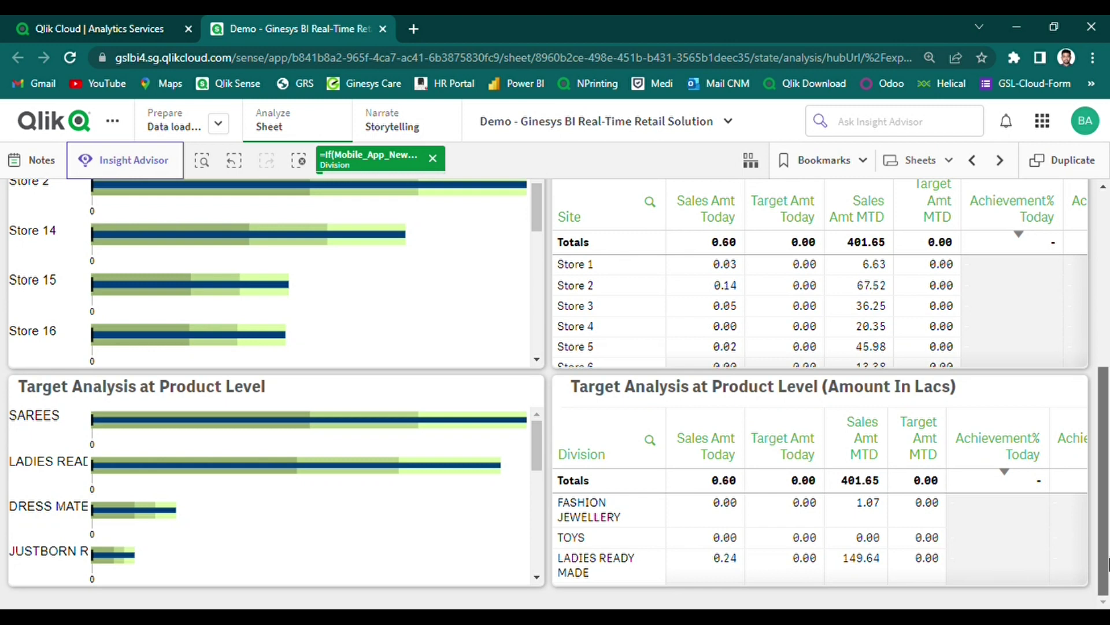
drag(1106, 541, 1104, 387)
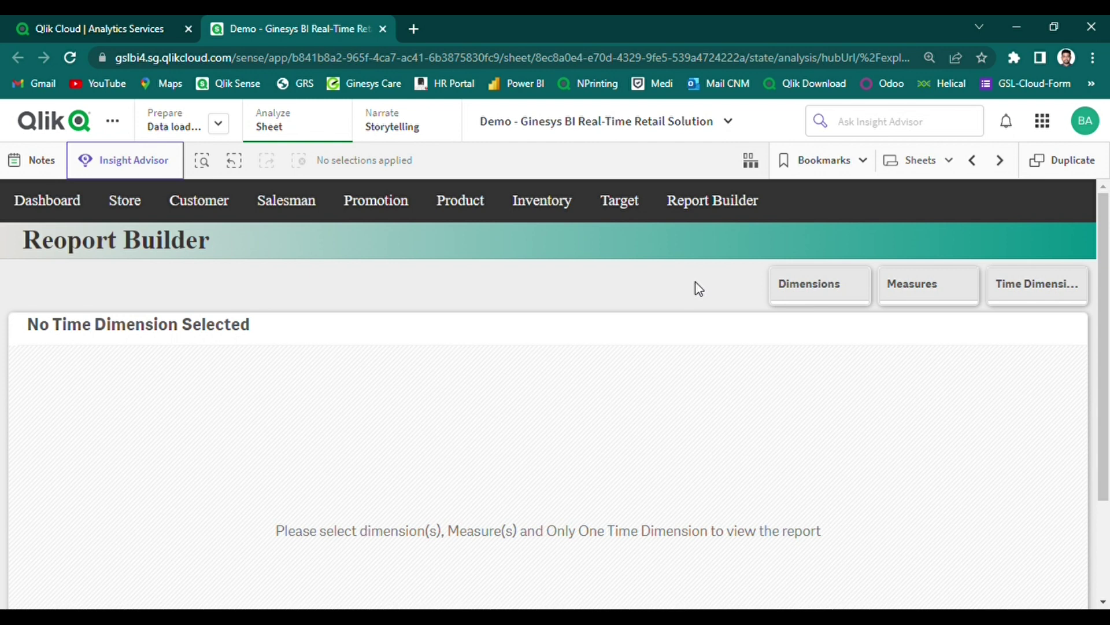
Step: Add Site and Division as the report builder dimensions
click(827, 286)
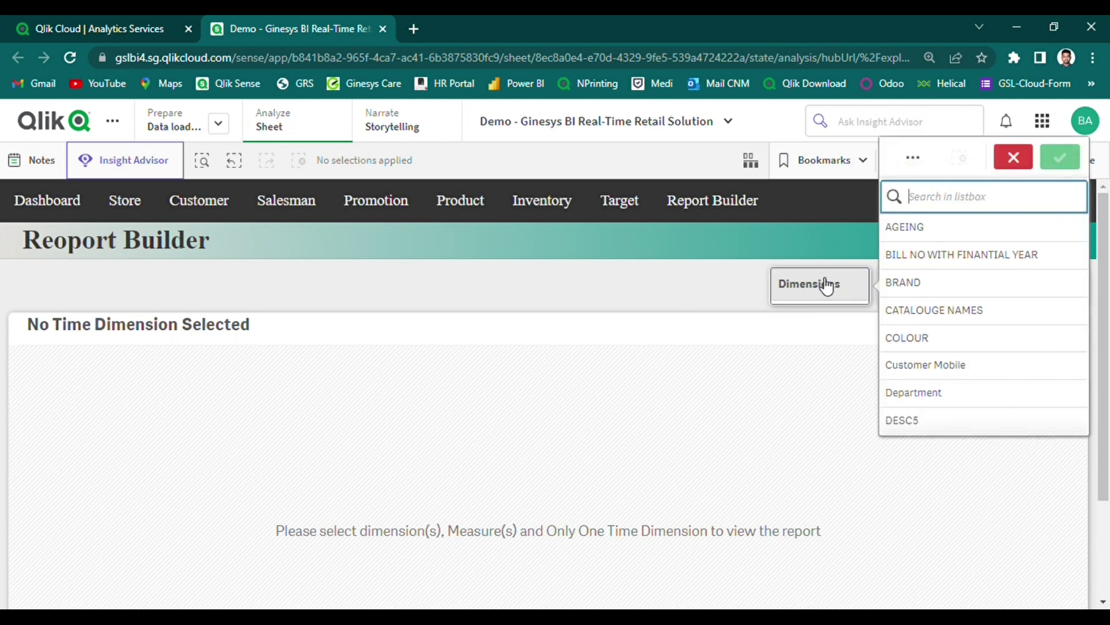
text(site)
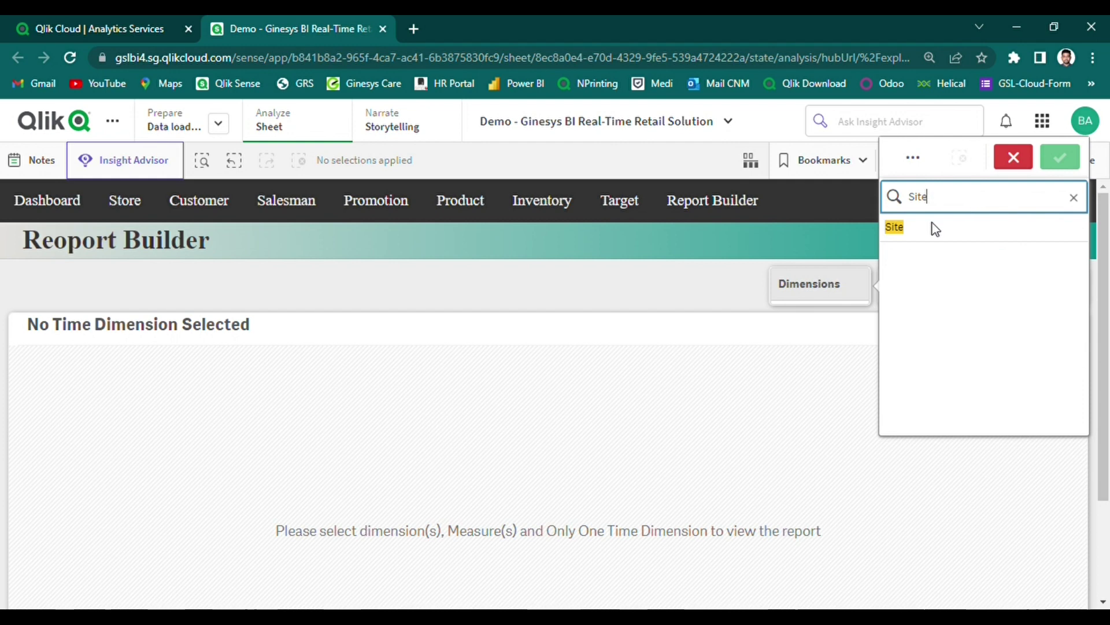
click(942, 226)
drag(962, 199, 894, 201)
text(Division)
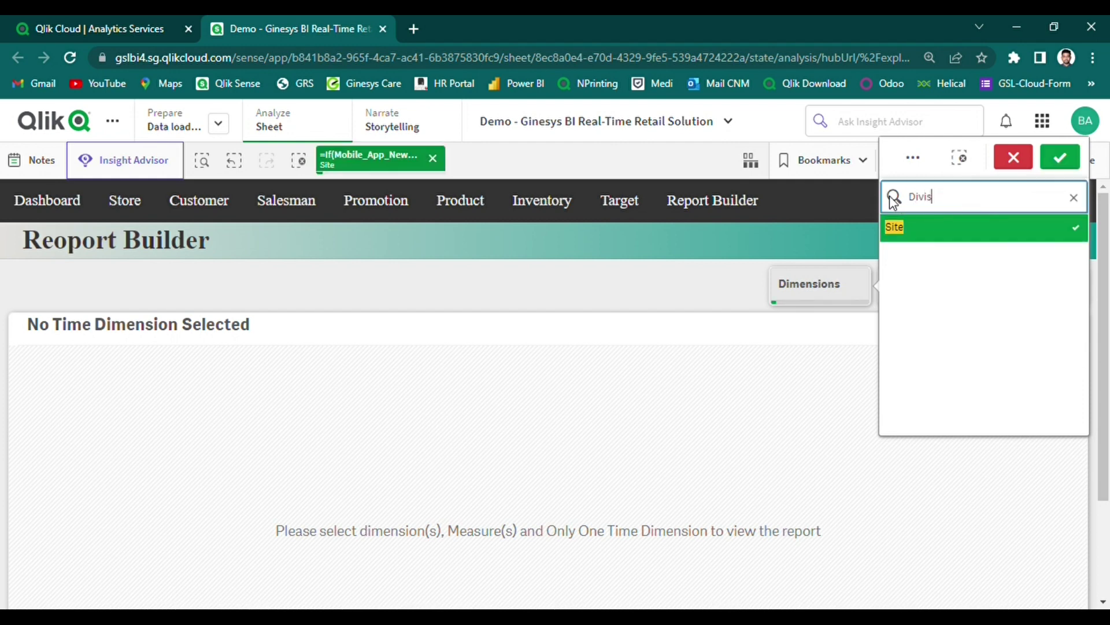
click(932, 232)
click(1062, 158)
Step: Add Sale Qty, Taxable Amt and Closing Stock measures, with This Month as time dimension
click(913, 285)
text(Sale)
key(Return)
drag(723, 198, 669, 207)
text(Amt)
click(743, 306)
click(842, 160)
text(cl)
key(Return)
click(1034, 243)
click(1017, 293)
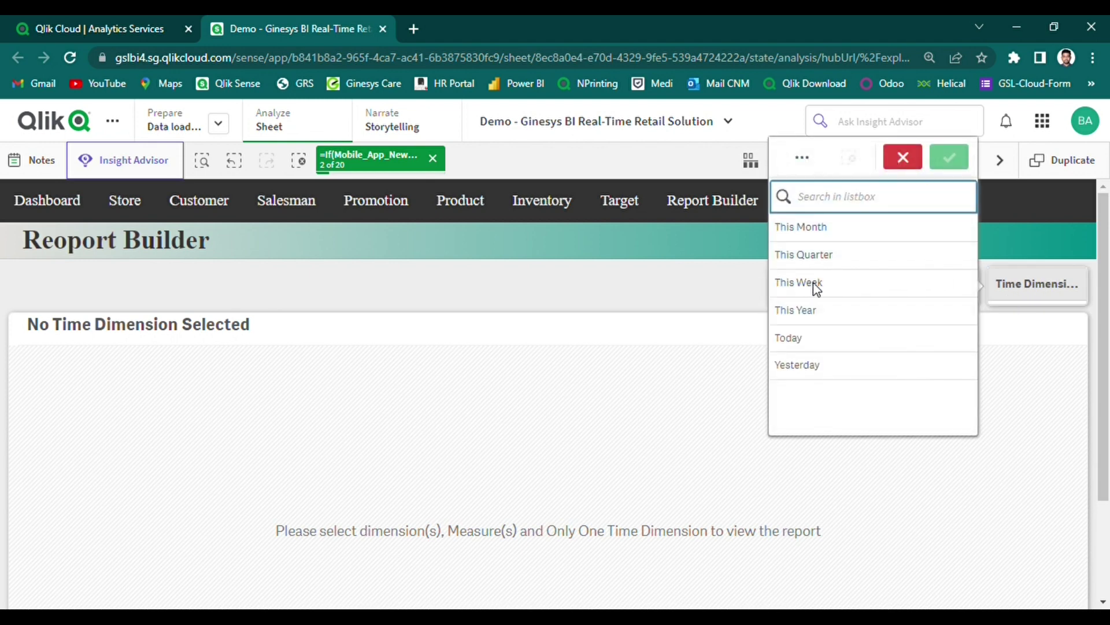
click(846, 228)
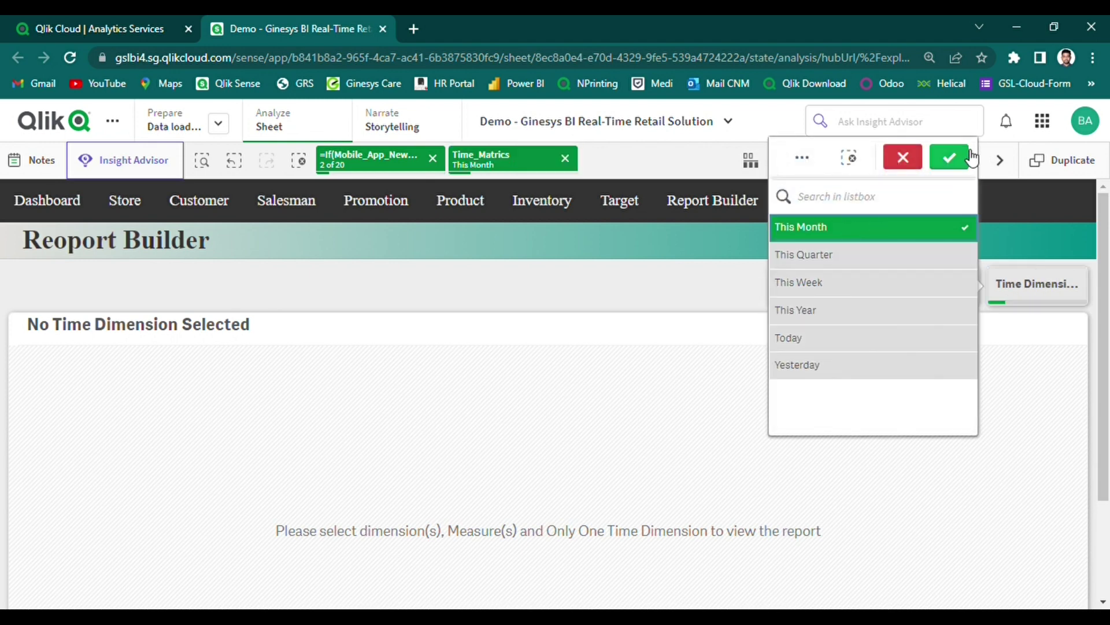